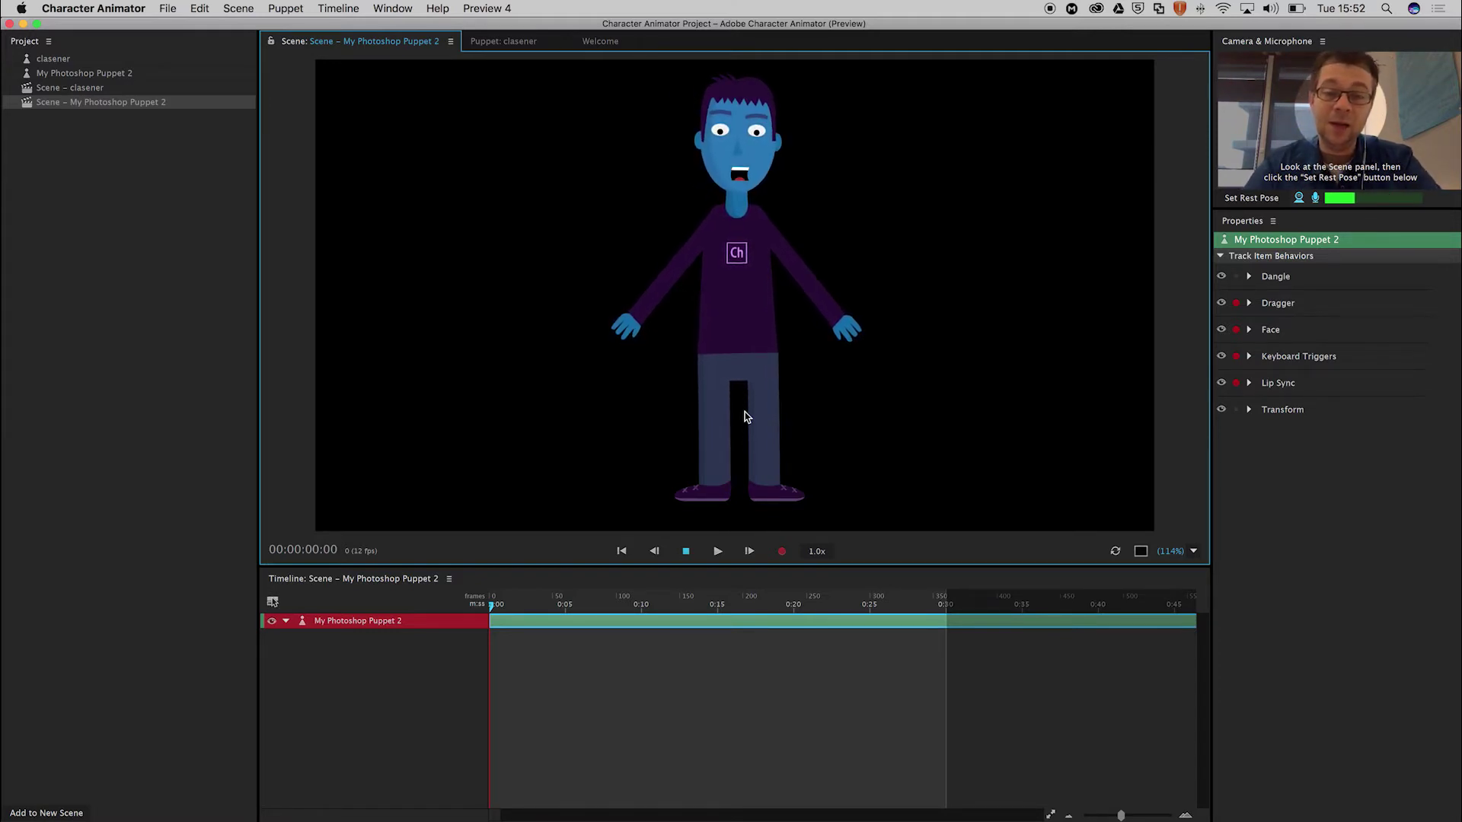
# Pull the puppet's hand upward in the Scene panel to test the Dragger
pyautogui.moveTo(621, 328); pyautogui.dragTo(588, 263)
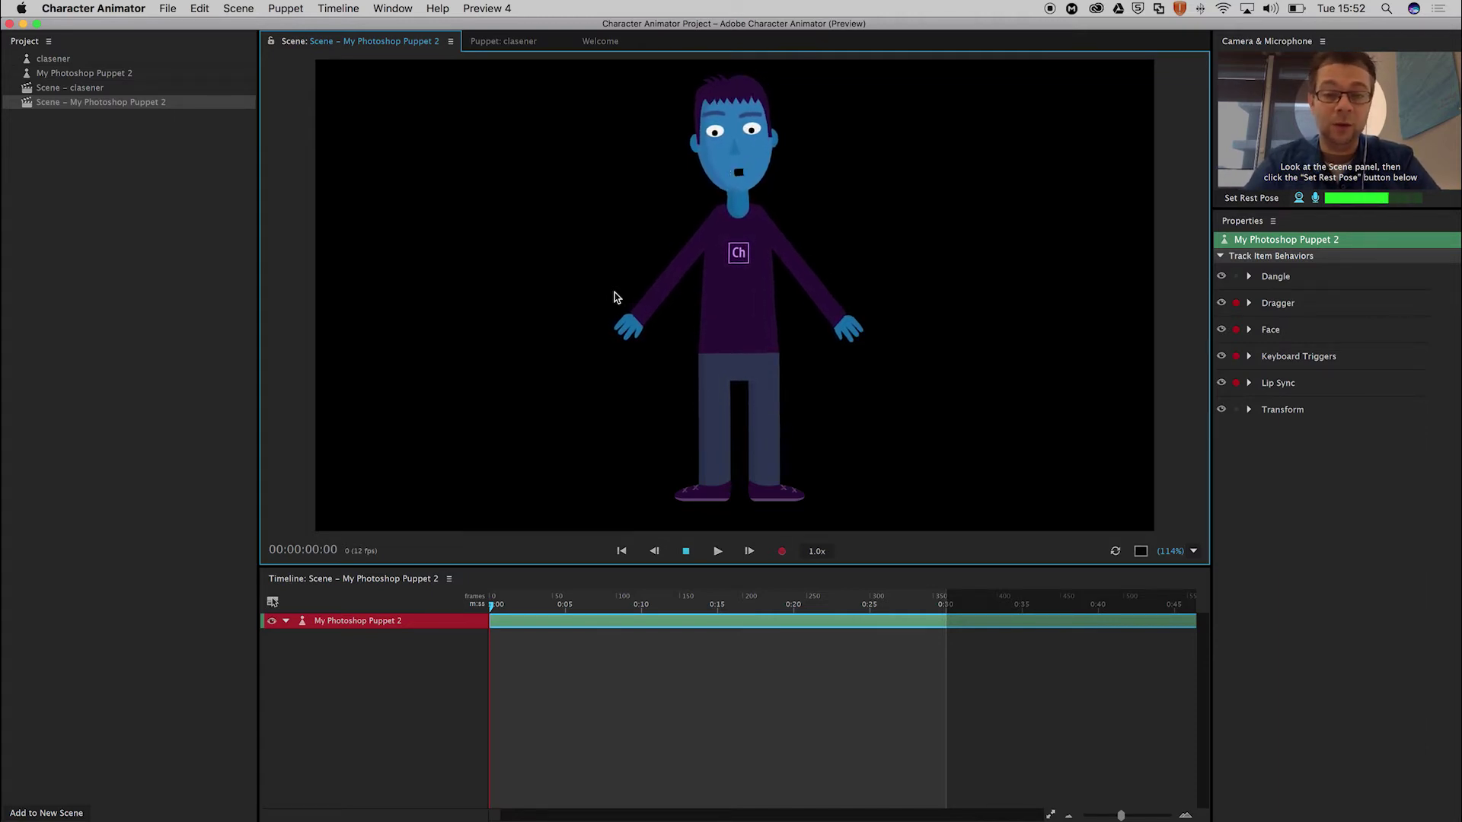
# From the Welcome screen, create My Photoshop Puppet 3 from the Photoshop template
pyautogui.click(612, 42)
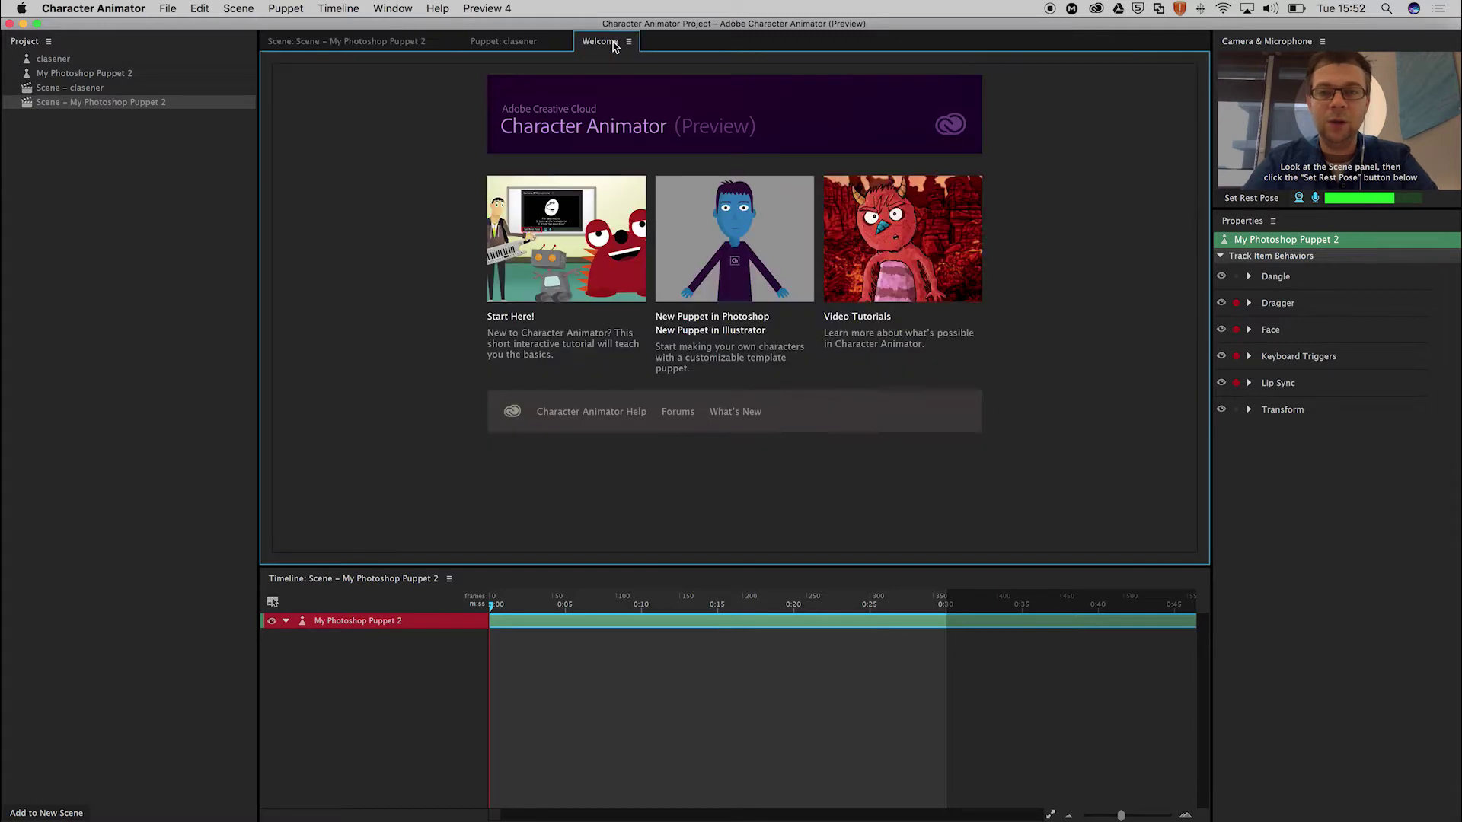
pyautogui.click(736, 317)
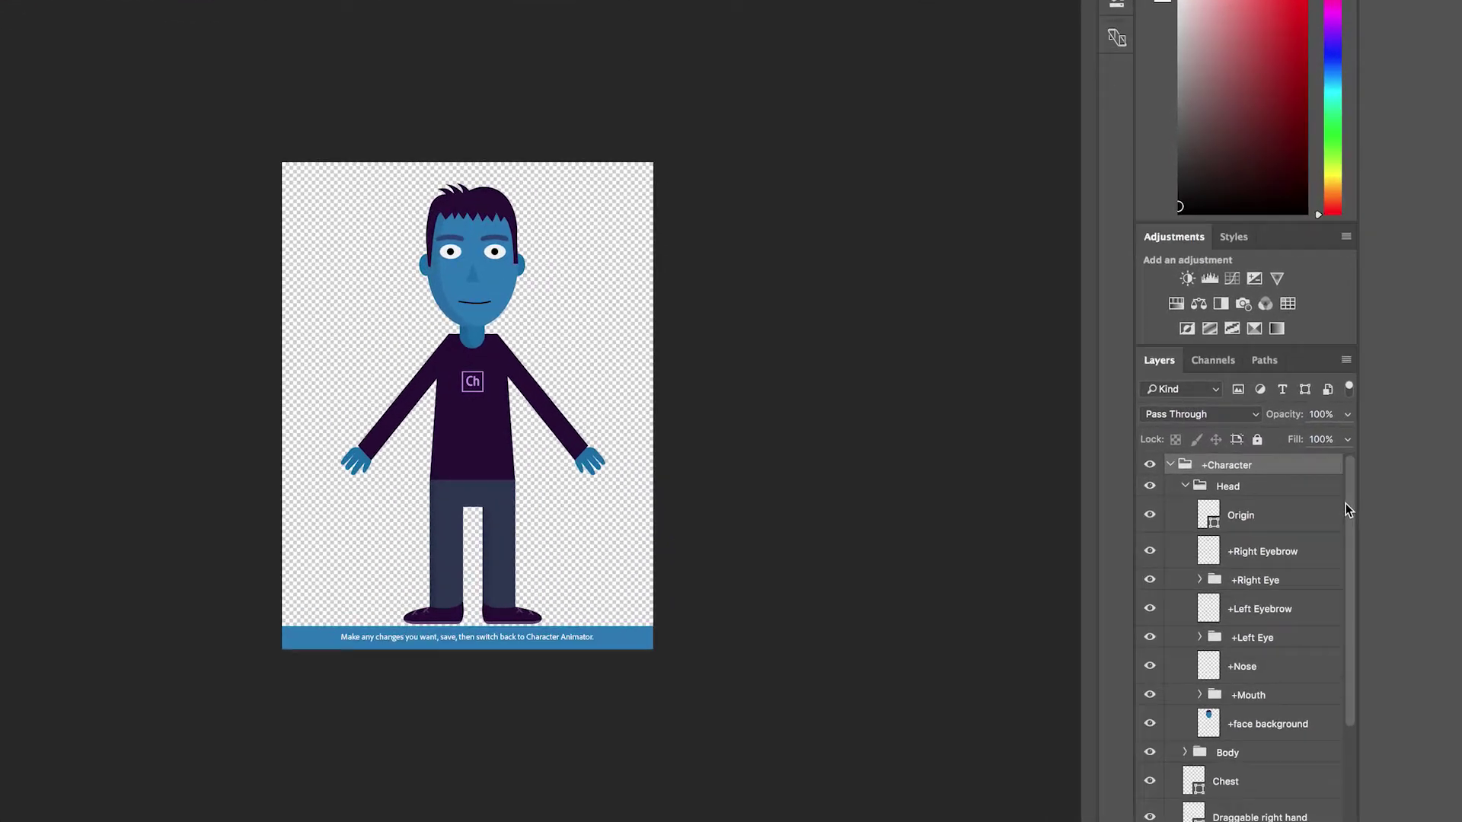
# Review the template's Head, hand and feet layers, then bring up File > Open Recent
pyautogui.scroll(-3, 1218, 571)
pyautogui.scroll(3, 1447, 485)
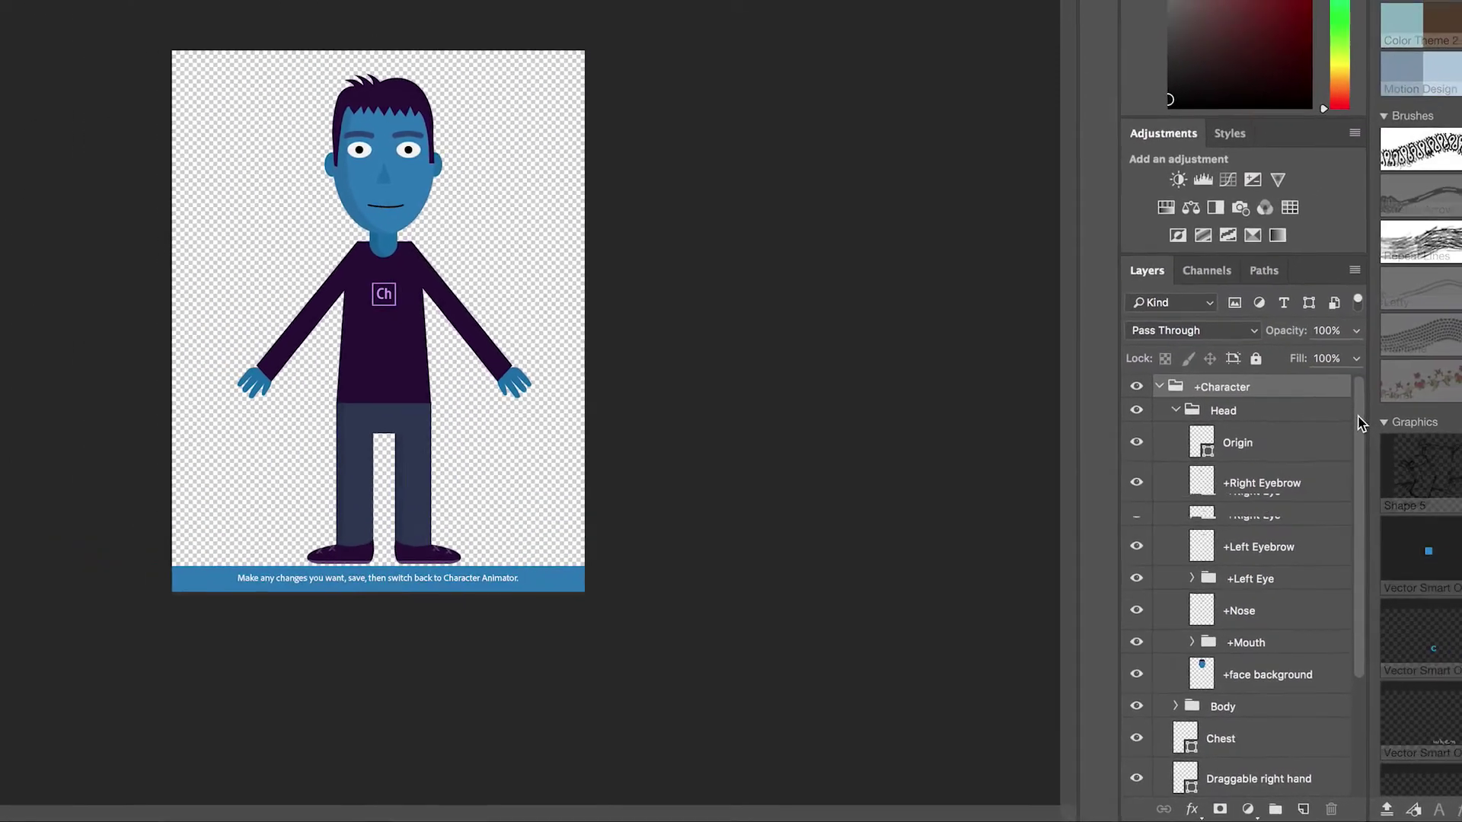
pyautogui.scroll(-3, 1361, 424)
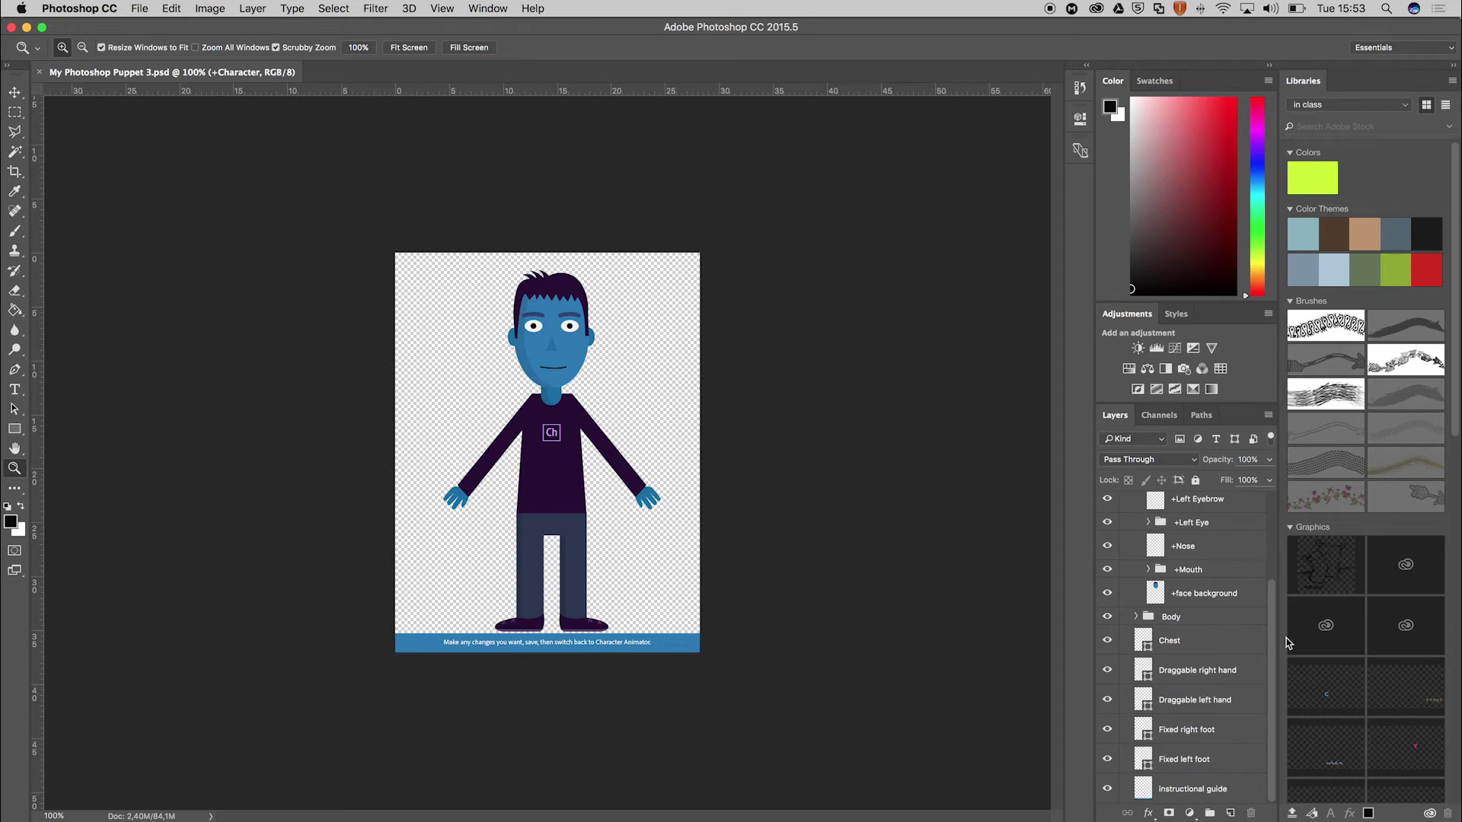
pyautogui.moveTo(1286, 638); pyautogui.dragTo(1276, 514)
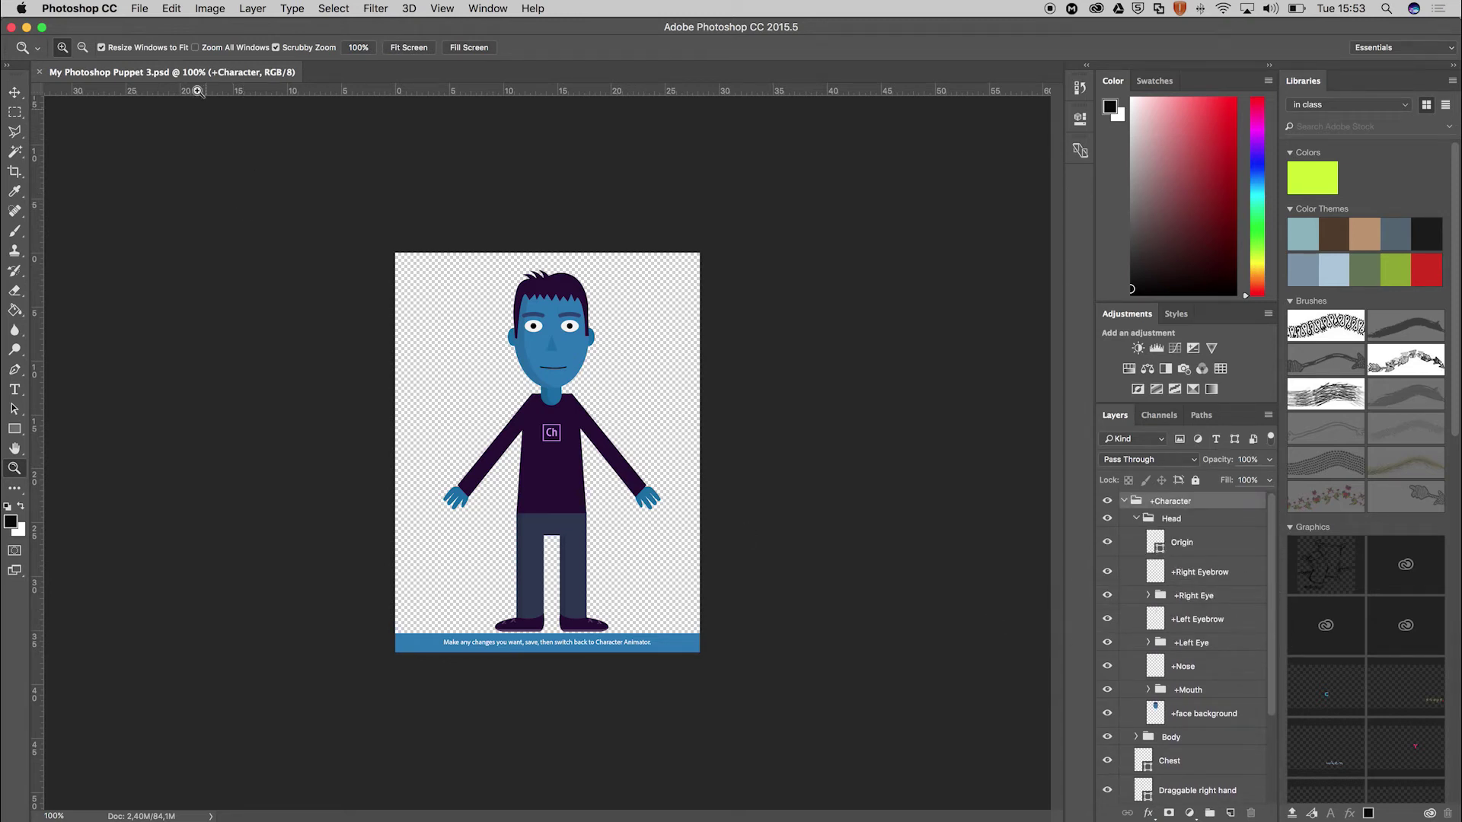
pyautogui.click(138, 7)
pyautogui.moveTo(204, 87)
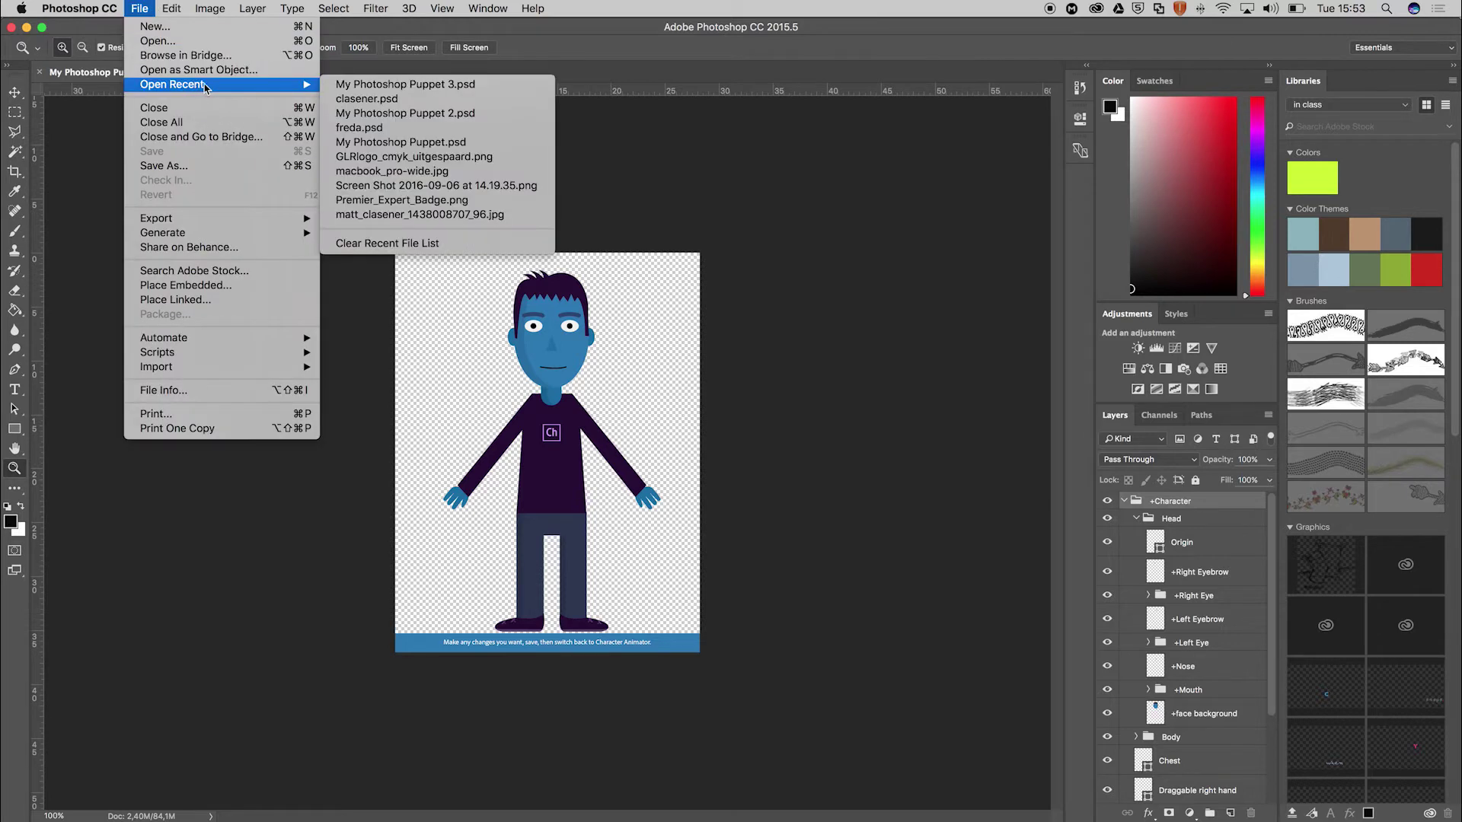
# Open clasener.psd, dismiss the library prompt, and select its +Glasses layer
pyautogui.click(395, 98)
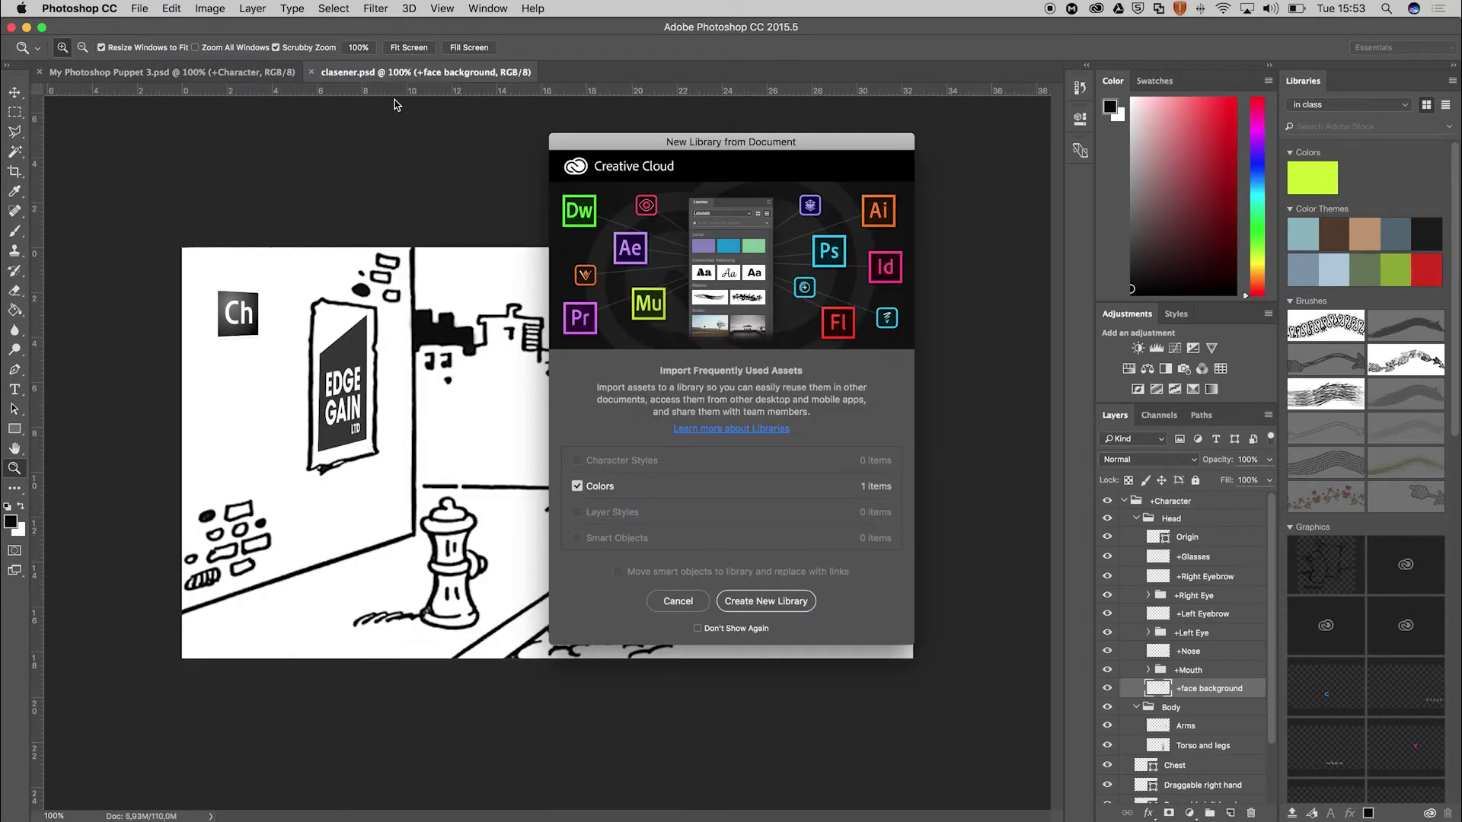
pyautogui.click(677, 602)
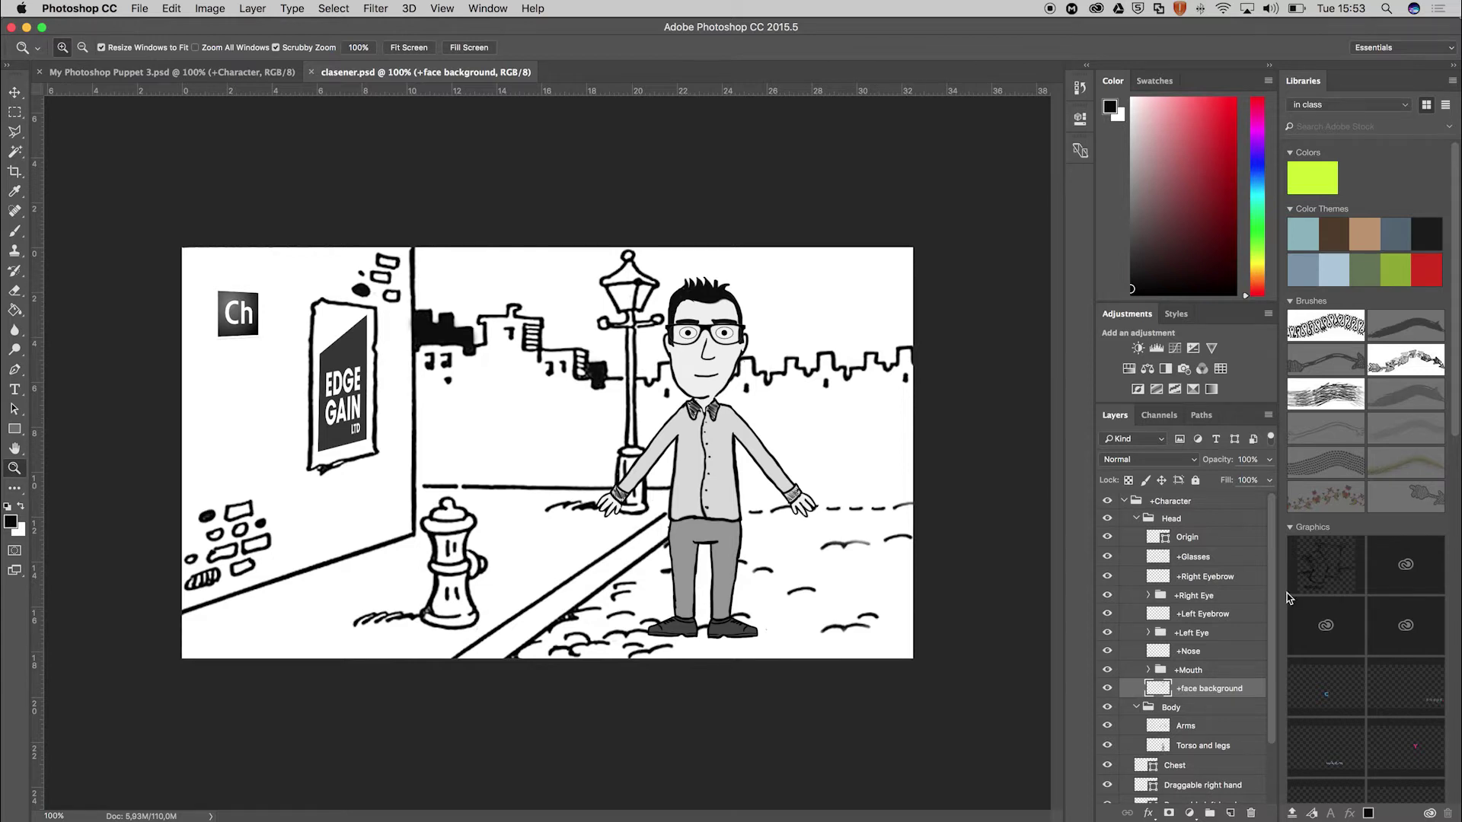
pyautogui.scroll(-3, 1273, 563)
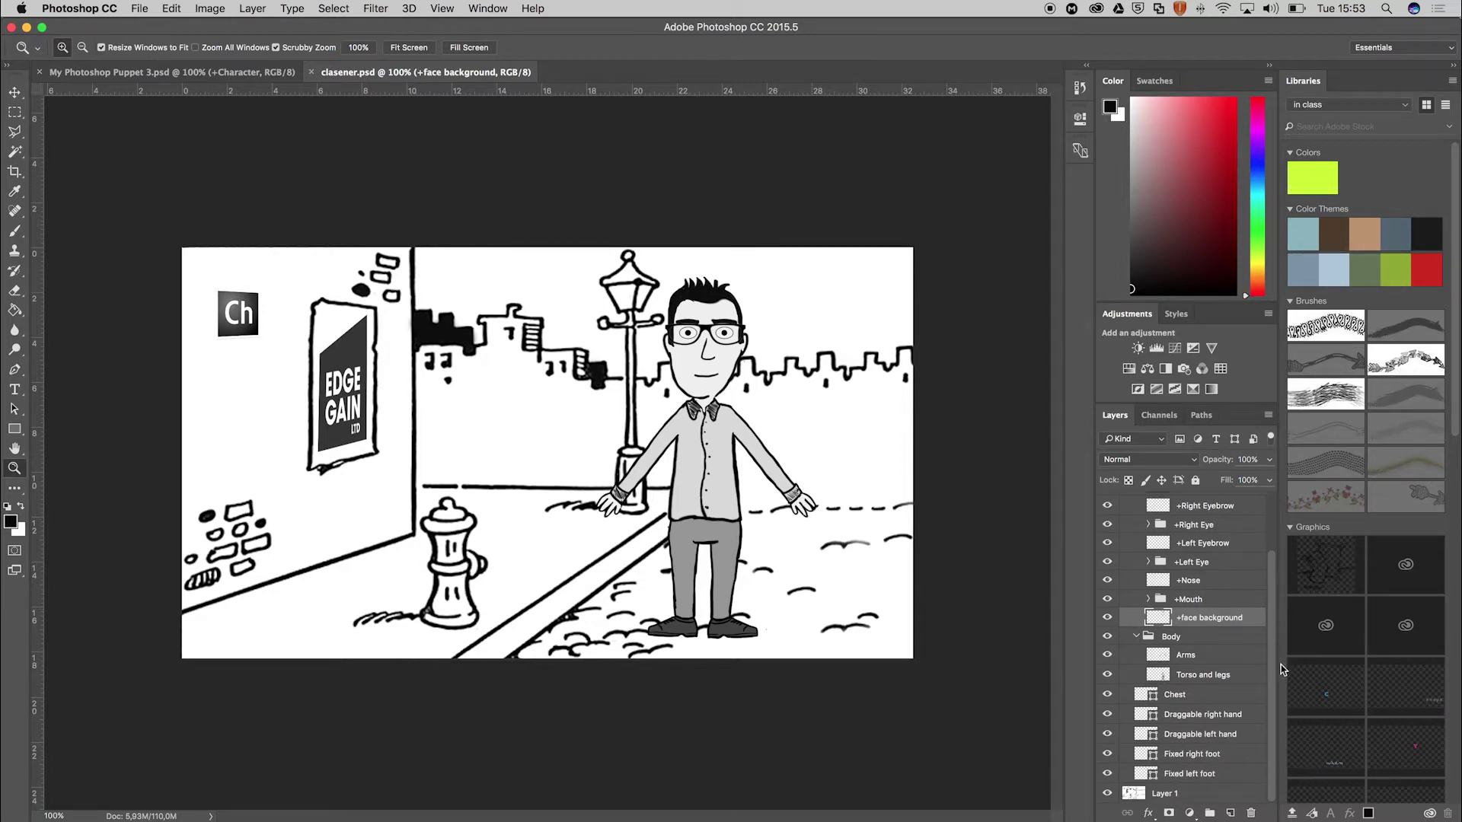
pyautogui.scroll(3, 1282, 609)
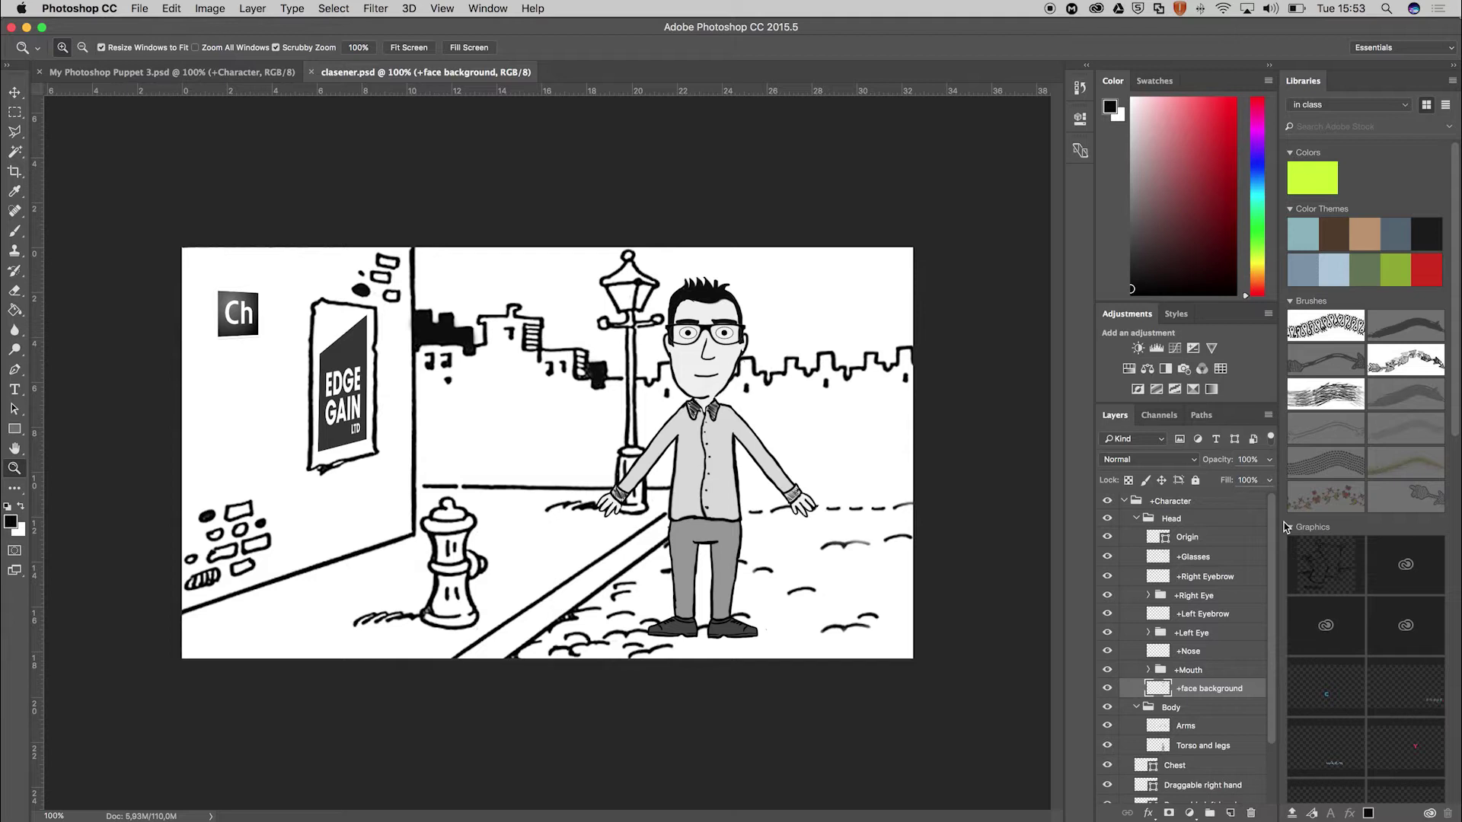
pyautogui.click(1222, 560)
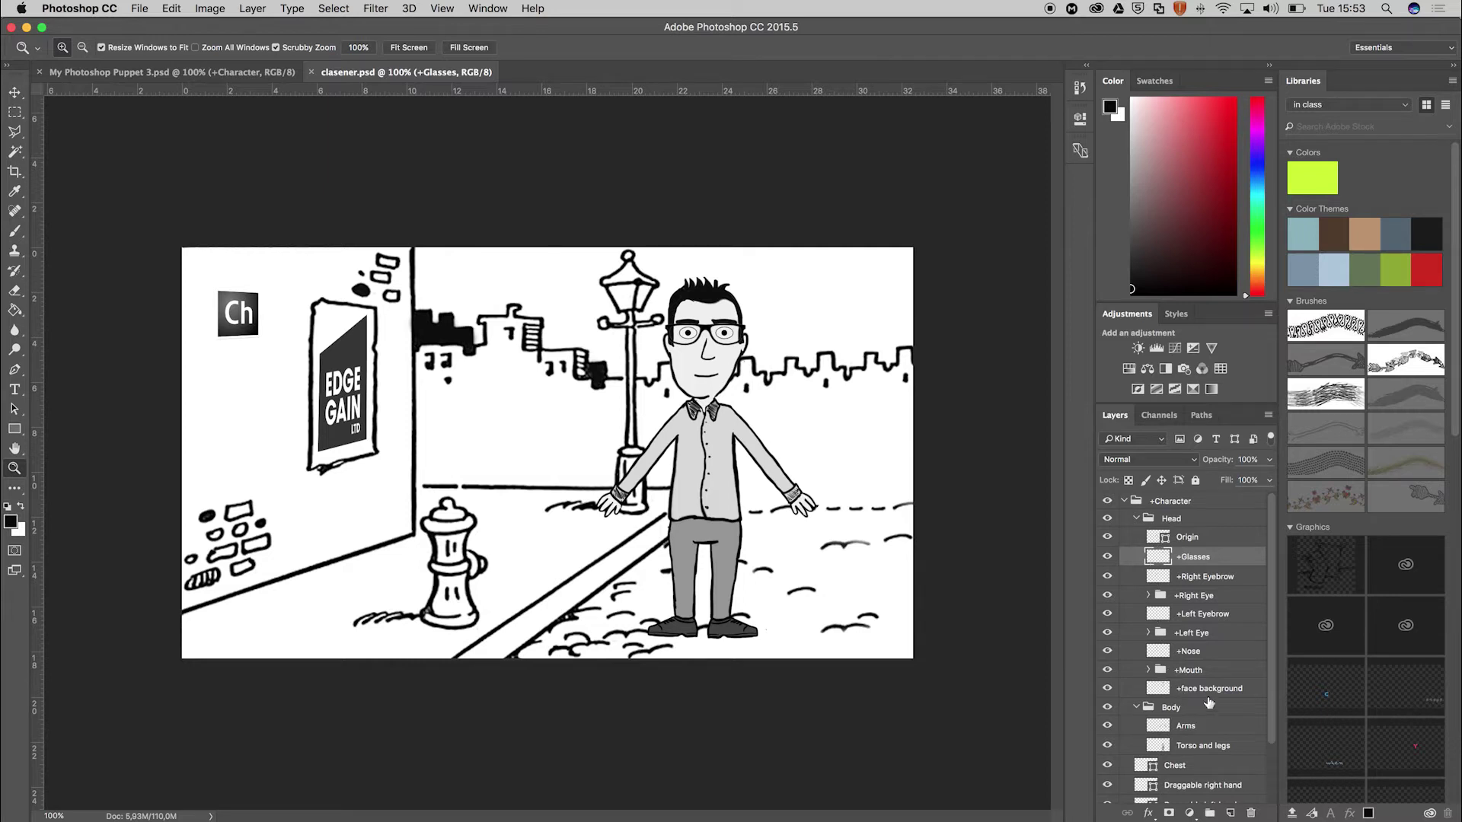
pyautogui.scroll(-3, 1276, 608)
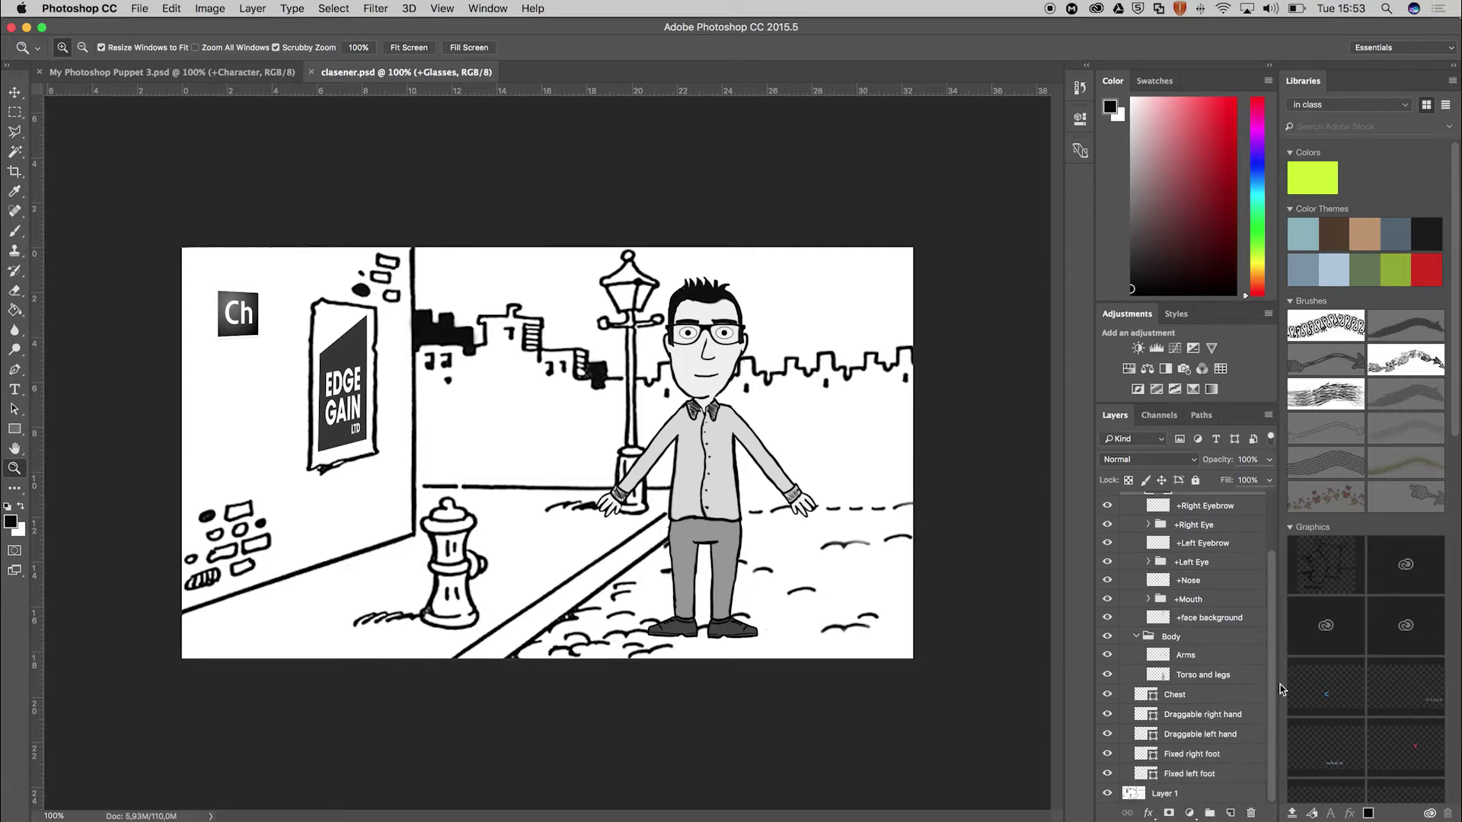
pyautogui.scroll(3, 1268, 593)
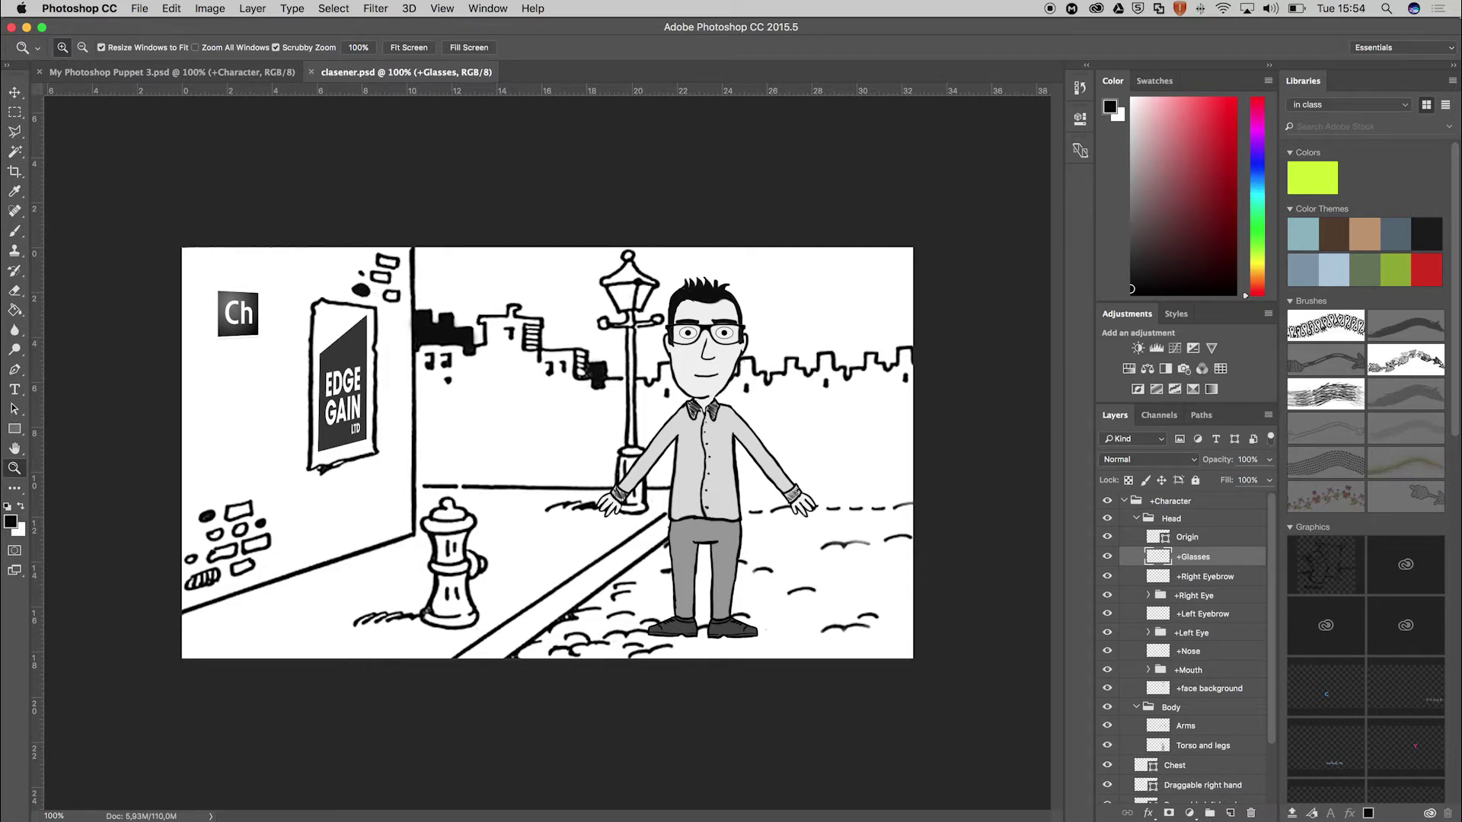
# Back in Character Animator, create a new empty project
pyautogui.press('super+Tab')
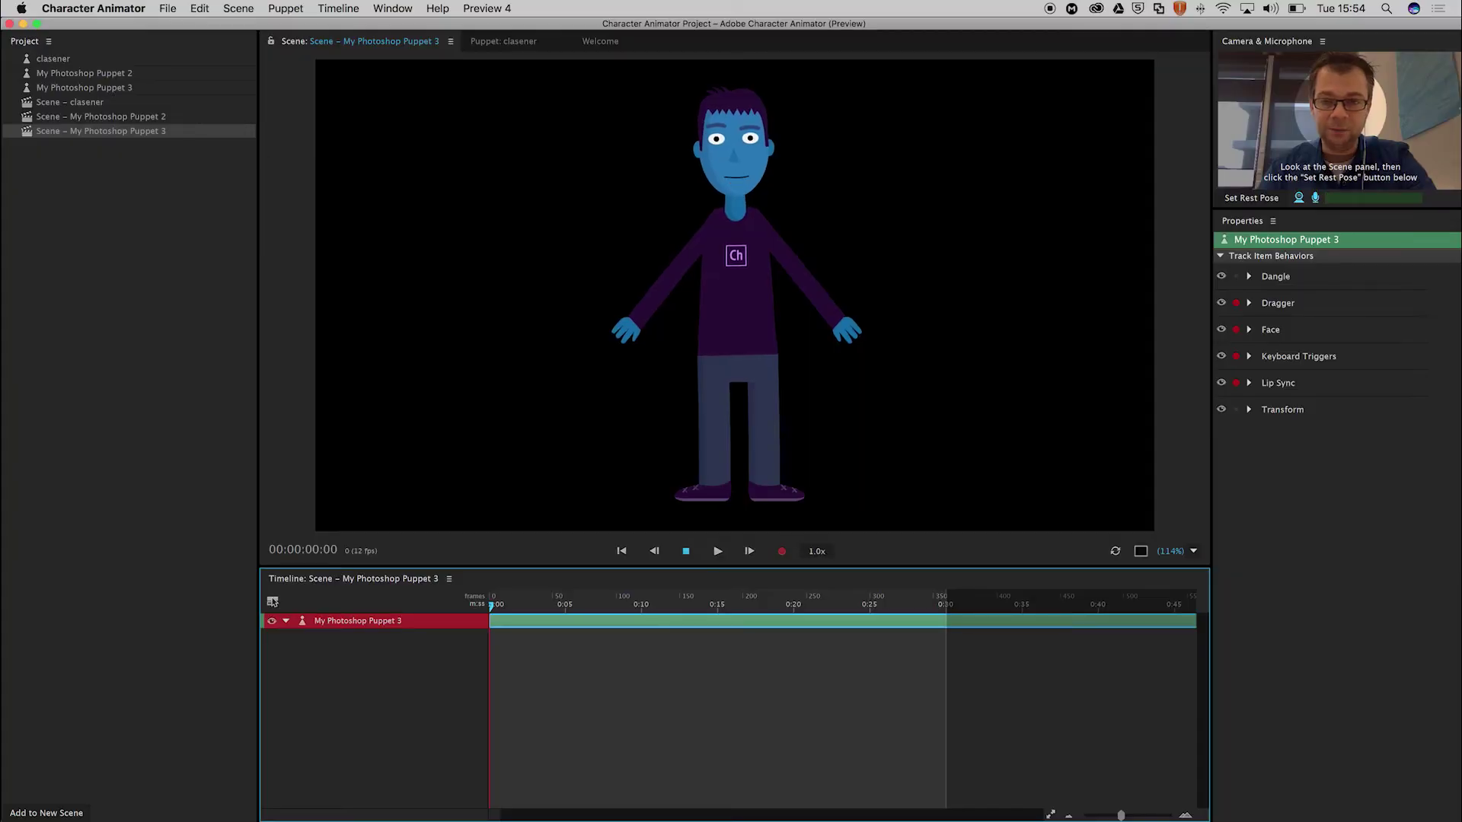
pyautogui.click(167, 8)
pyautogui.click(171, 27)
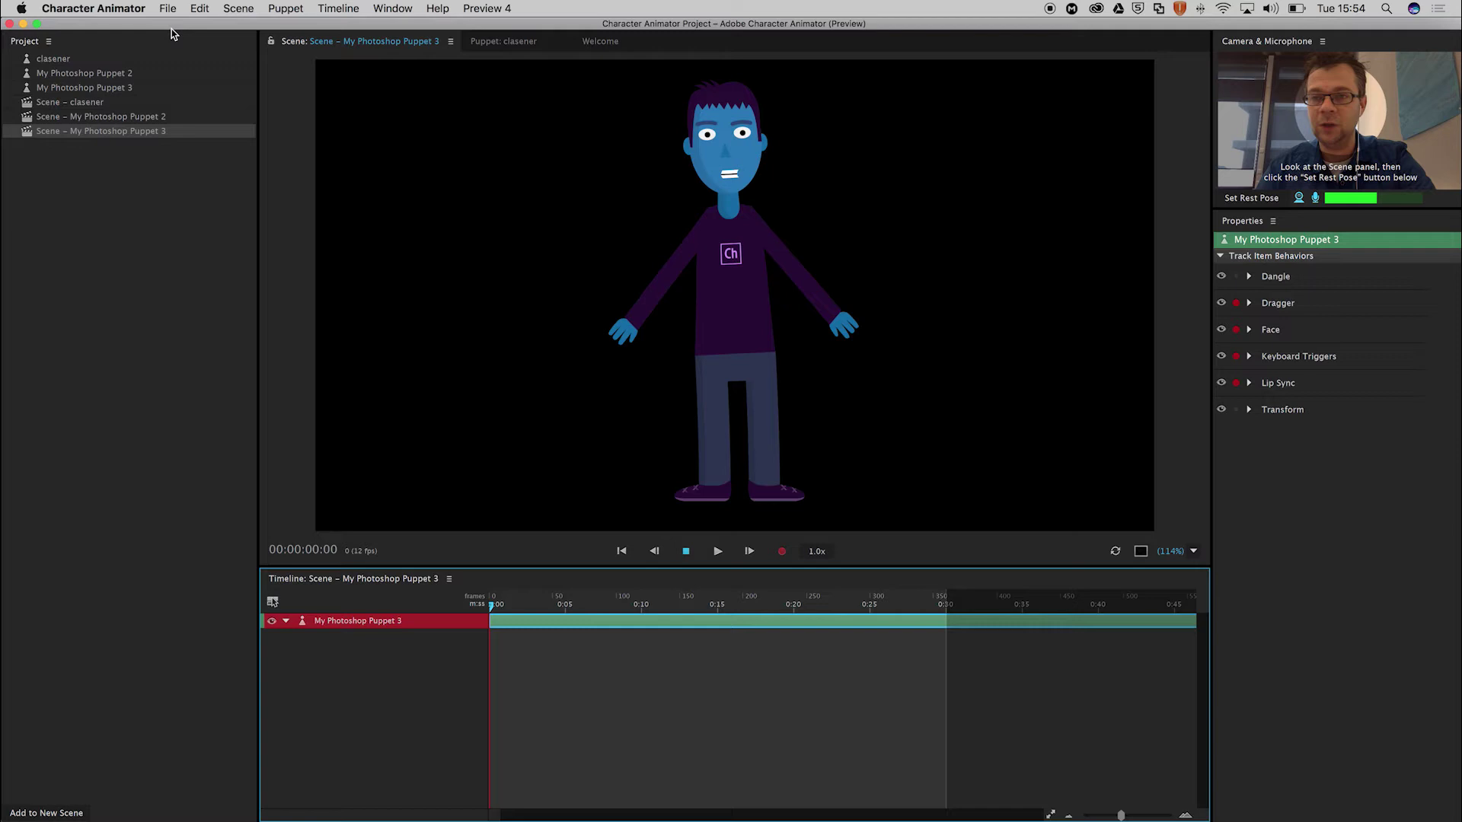
# Import clasener.psd from the Desktop as a puppet
pyautogui.click(167, 8)
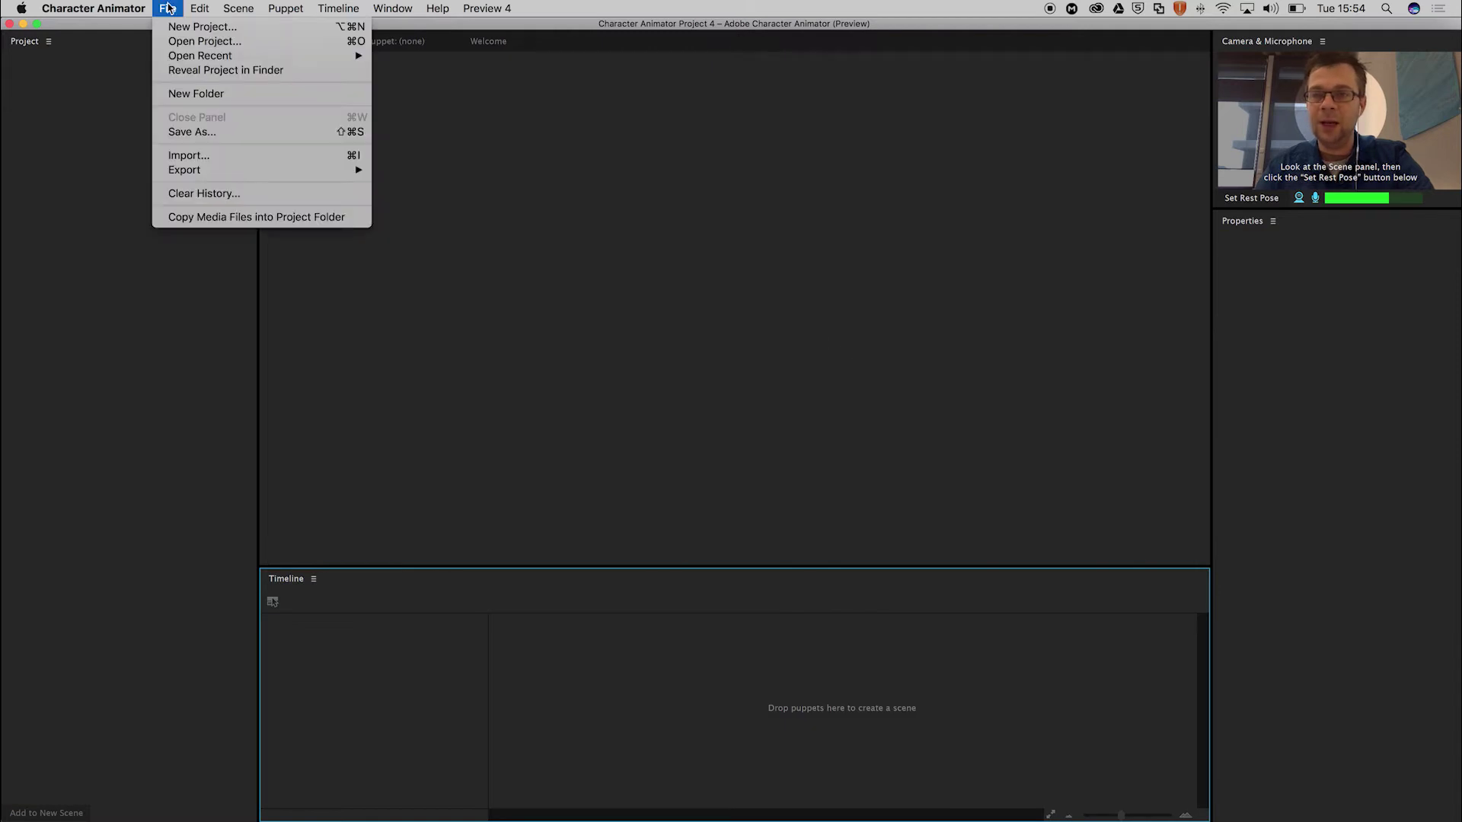
pyautogui.click(225, 155)
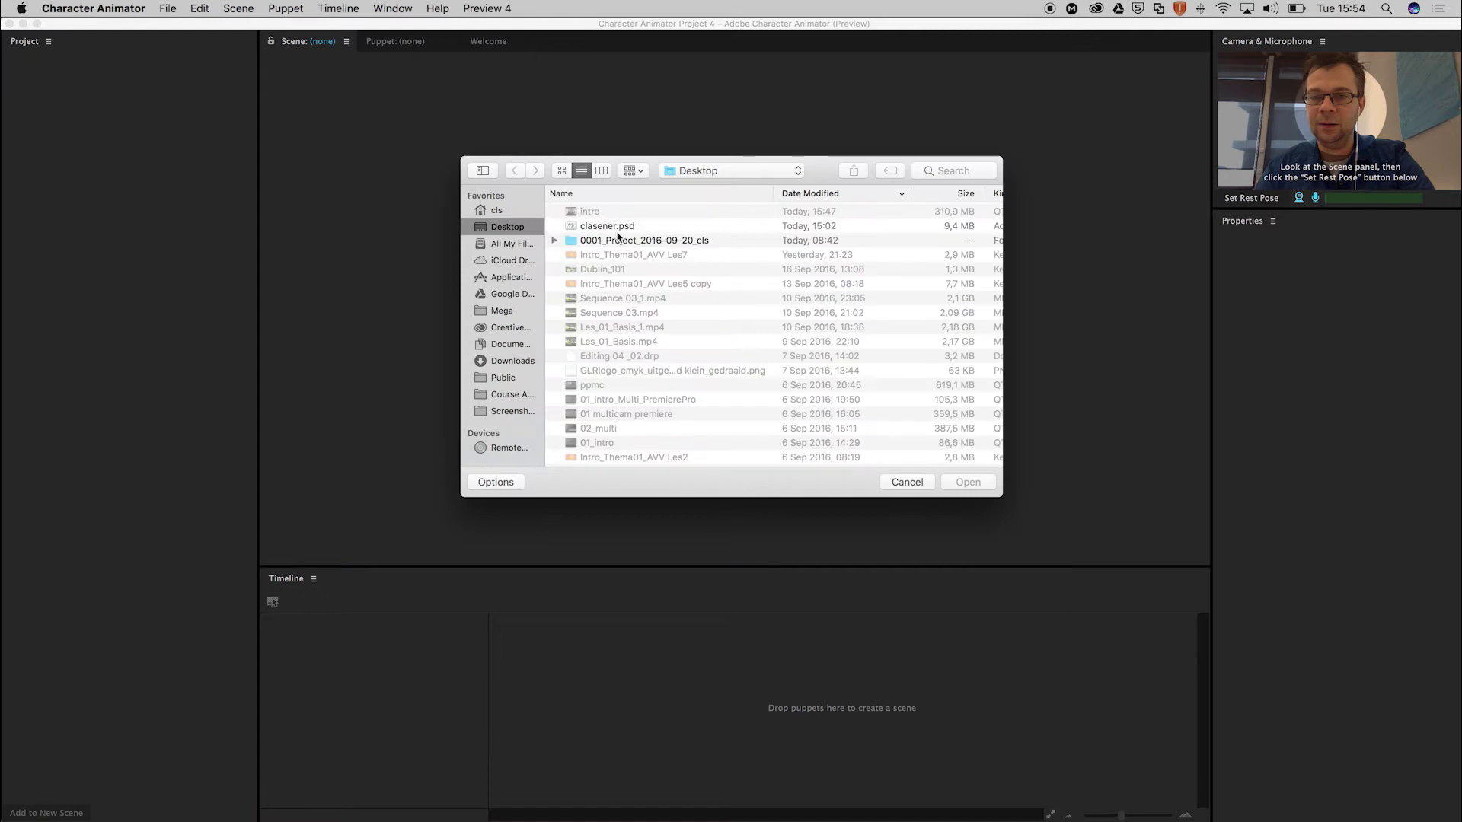
pyautogui.doubleClick(619, 230)
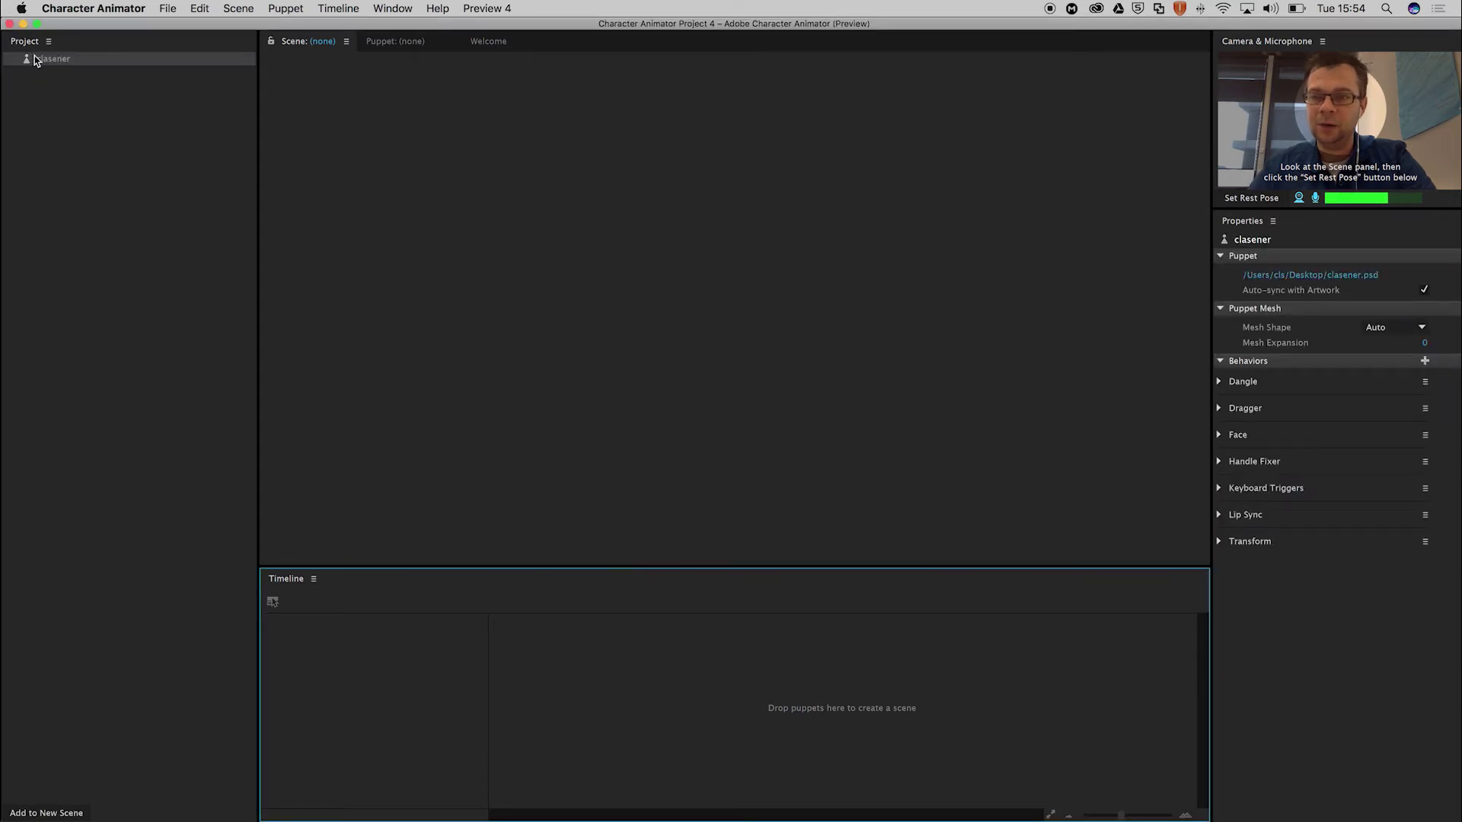
# Drop the clasener puppet onto the Timeline to create Scene – clasener
pyautogui.moveTo(27, 58); pyautogui.dragTo(383, 692)
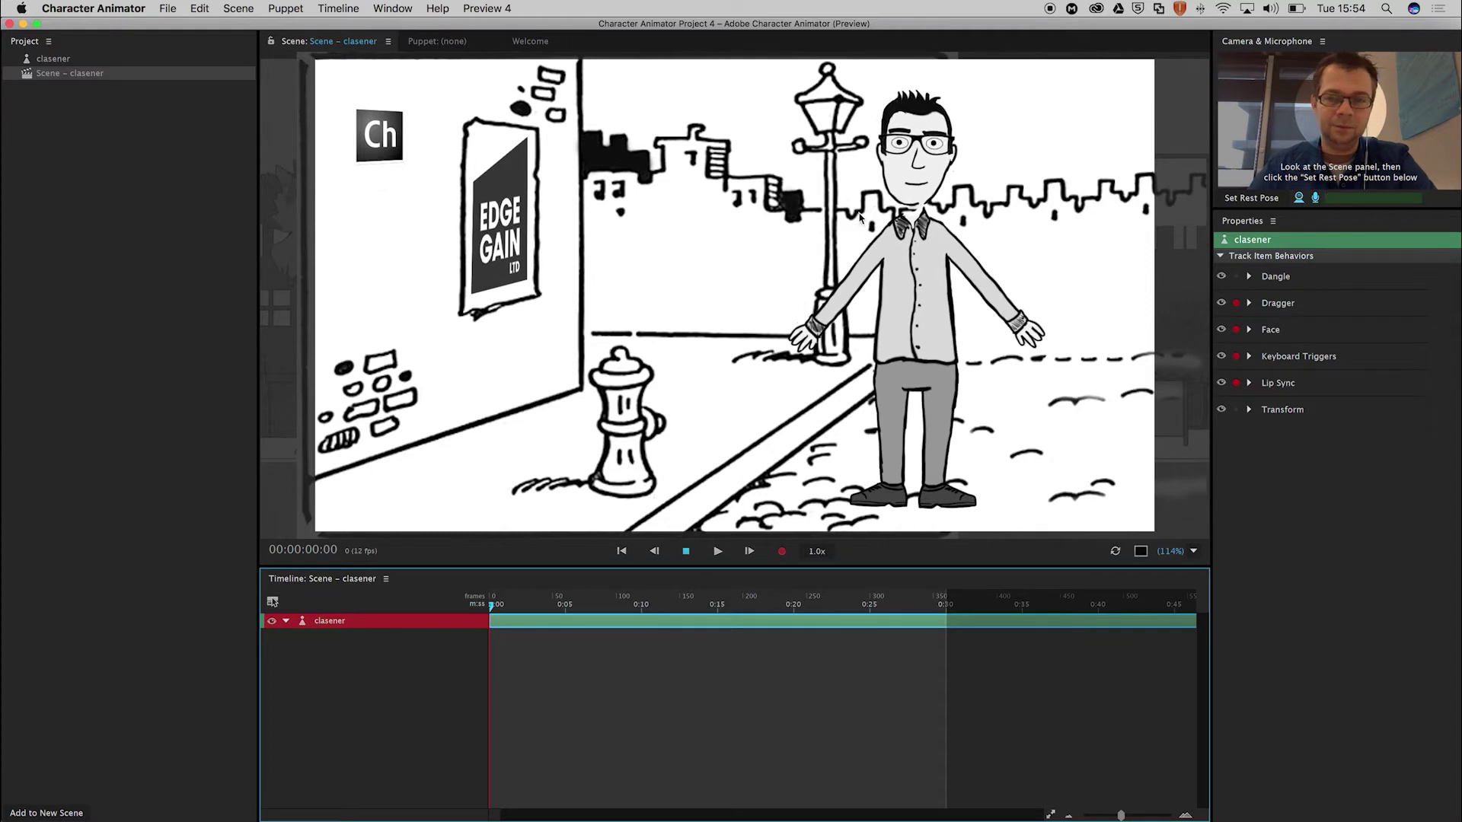
pyautogui.click(1255, 199)
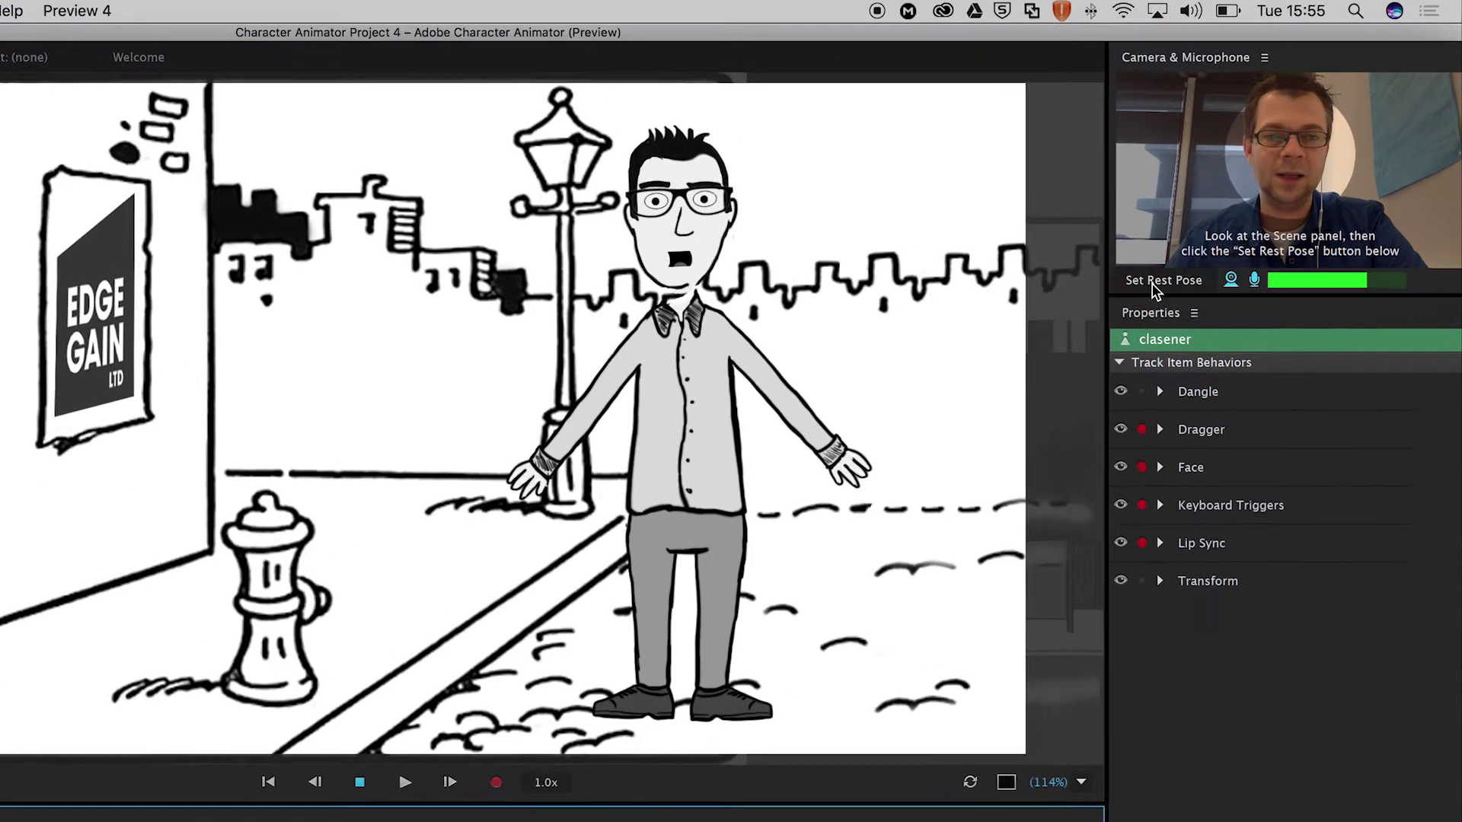
# Set the webcam rest pose, then drag the clasener puppet's hand to test waving
pyautogui.click(1154, 287)
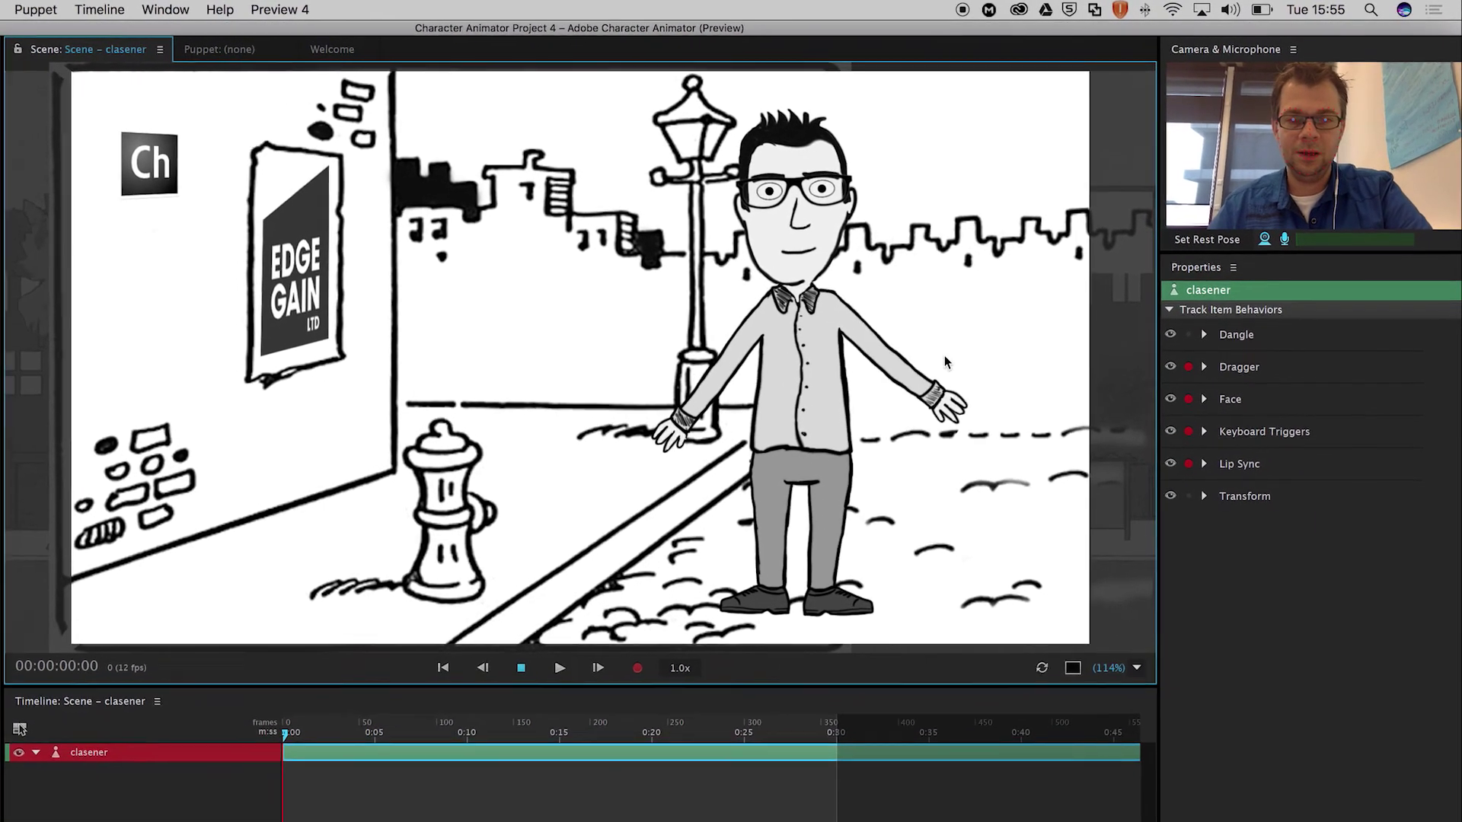
pyautogui.moveTo(944, 360); pyautogui.dragTo(1001, 340)
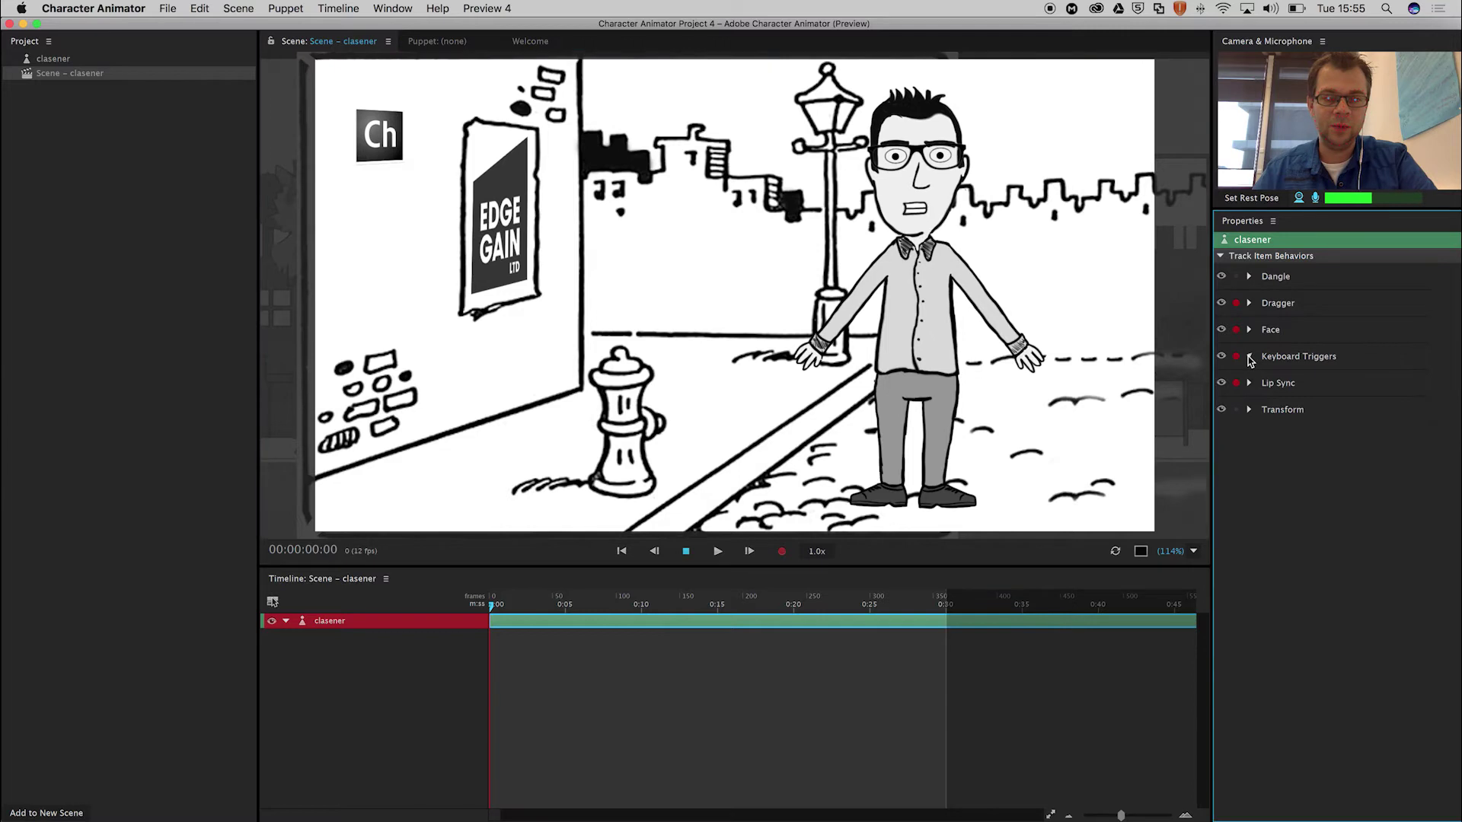
# Expand Keyboard Triggers, Face and Dragger, then arm Face's Camera Input for recording
pyautogui.click(1249, 356)
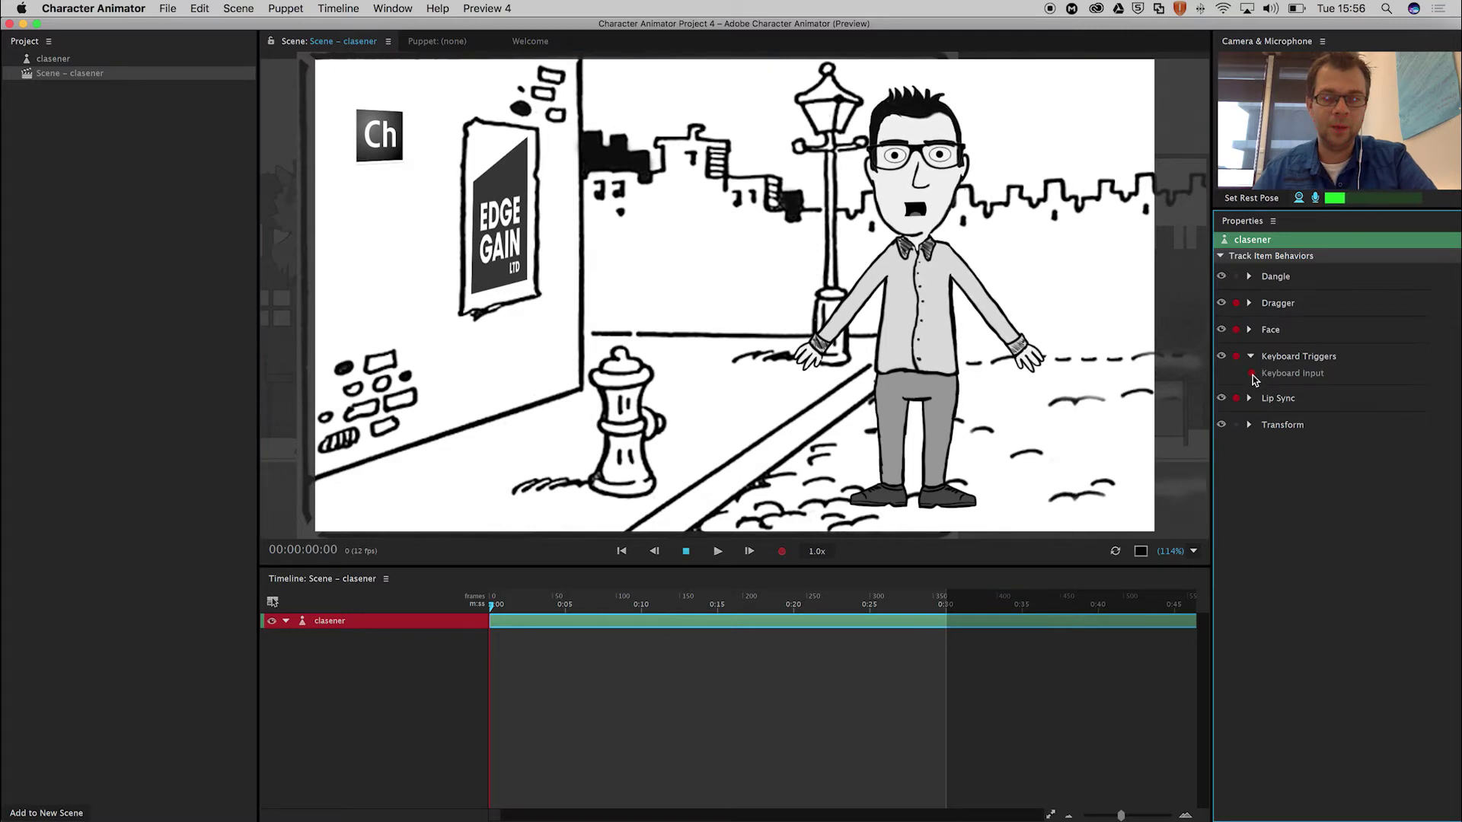
pyautogui.click(1250, 329)
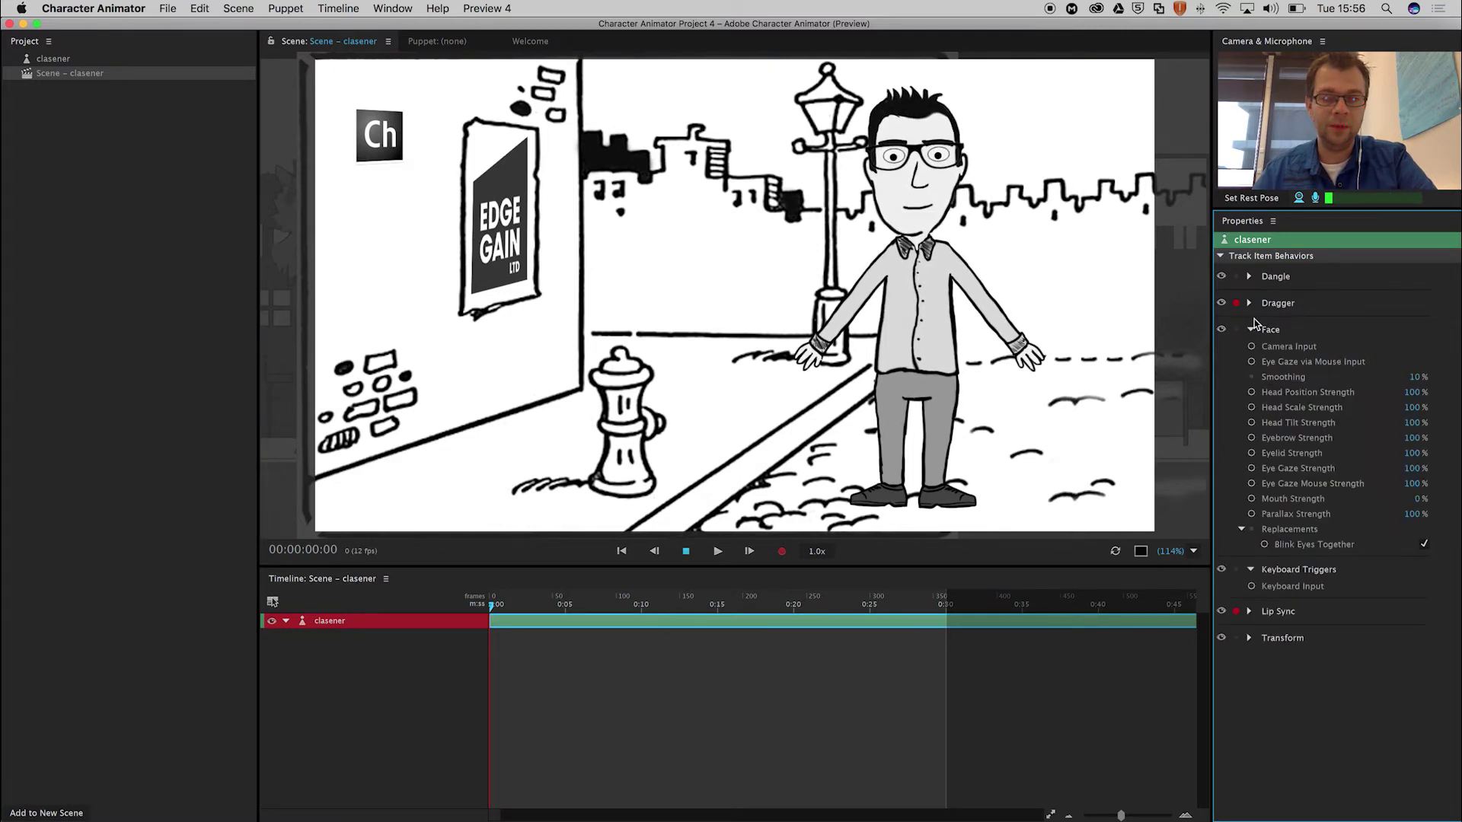
pyautogui.click(1250, 303)
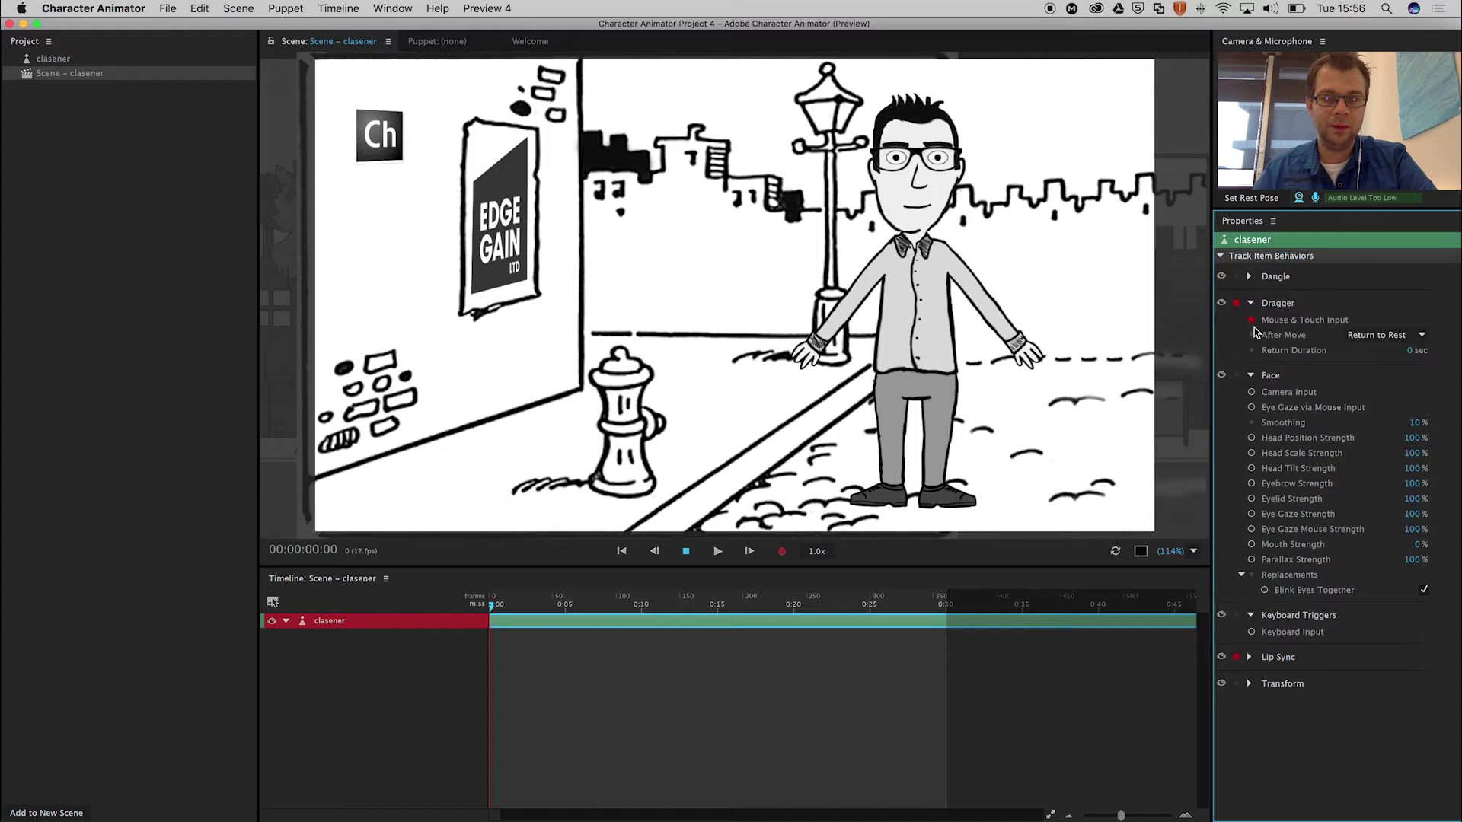
pyautogui.click(1236, 376)
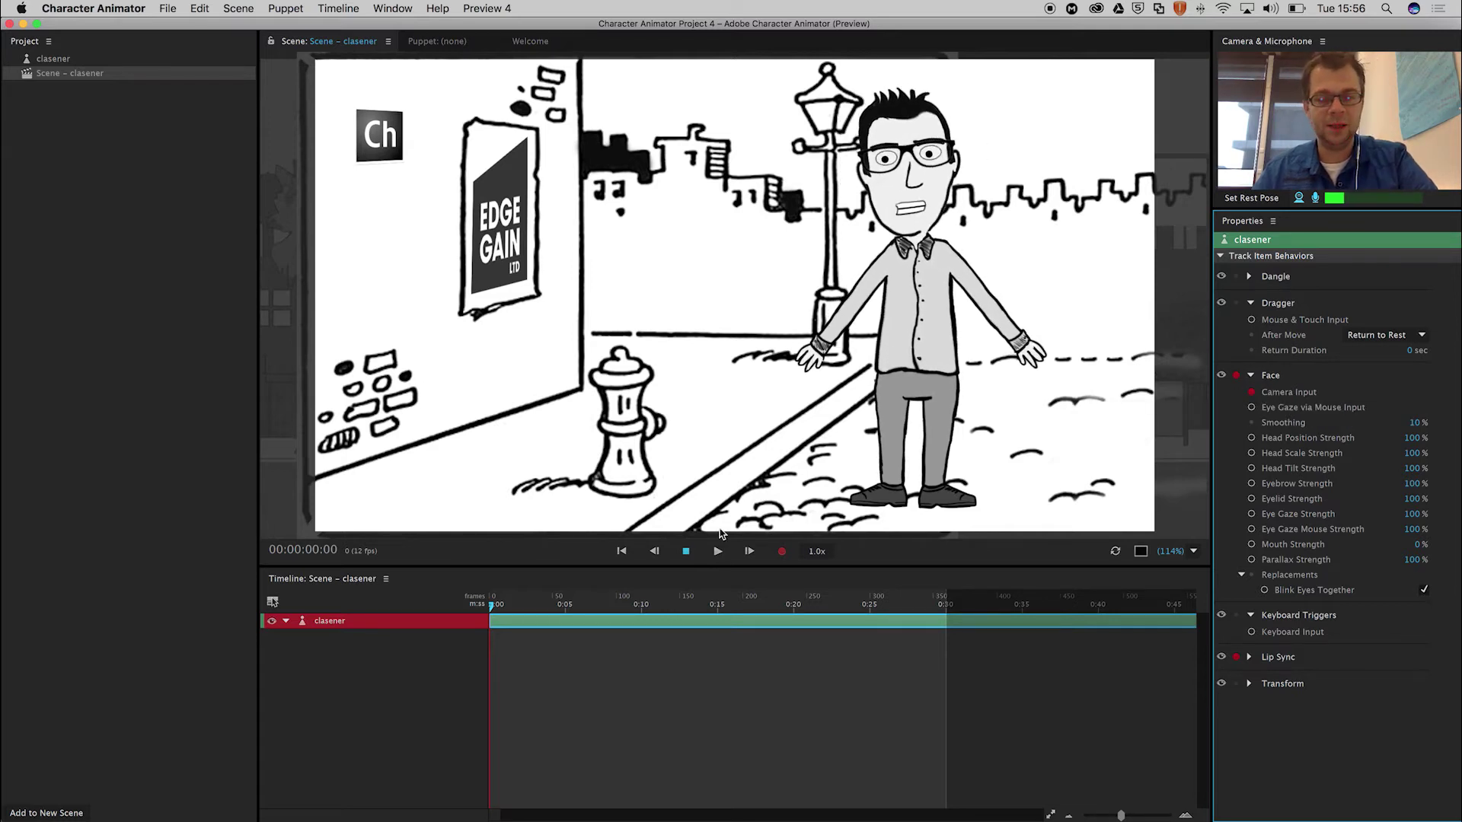
# Start recording the clasener puppet's face-tracked performance
pyautogui.click(783, 555)
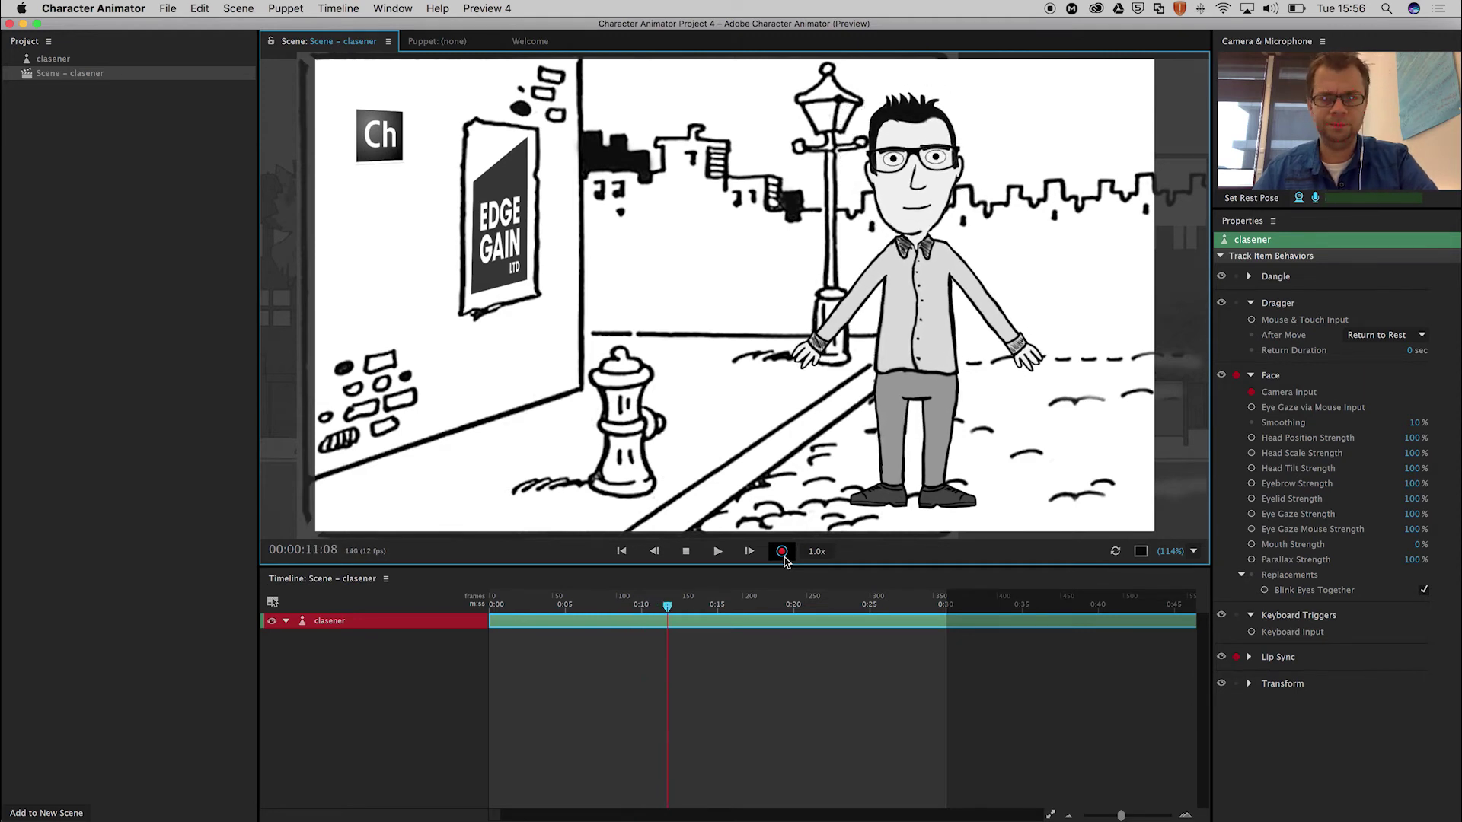
# Stop the recording, rewind and scrub through take 1, and mute the sound
pyautogui.click(687, 553)
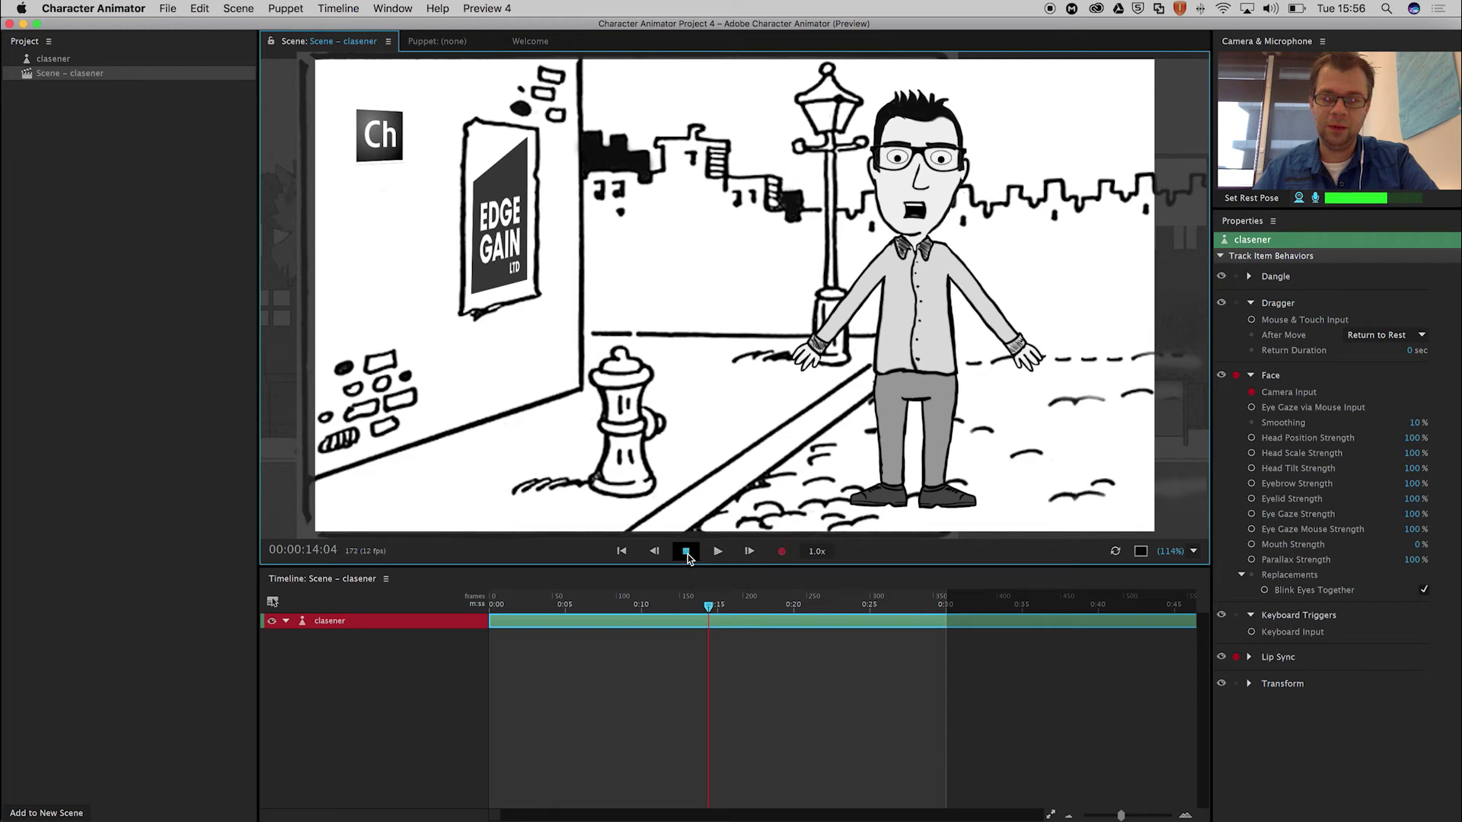
pyautogui.click(590, 605)
pyautogui.click(468, 597)
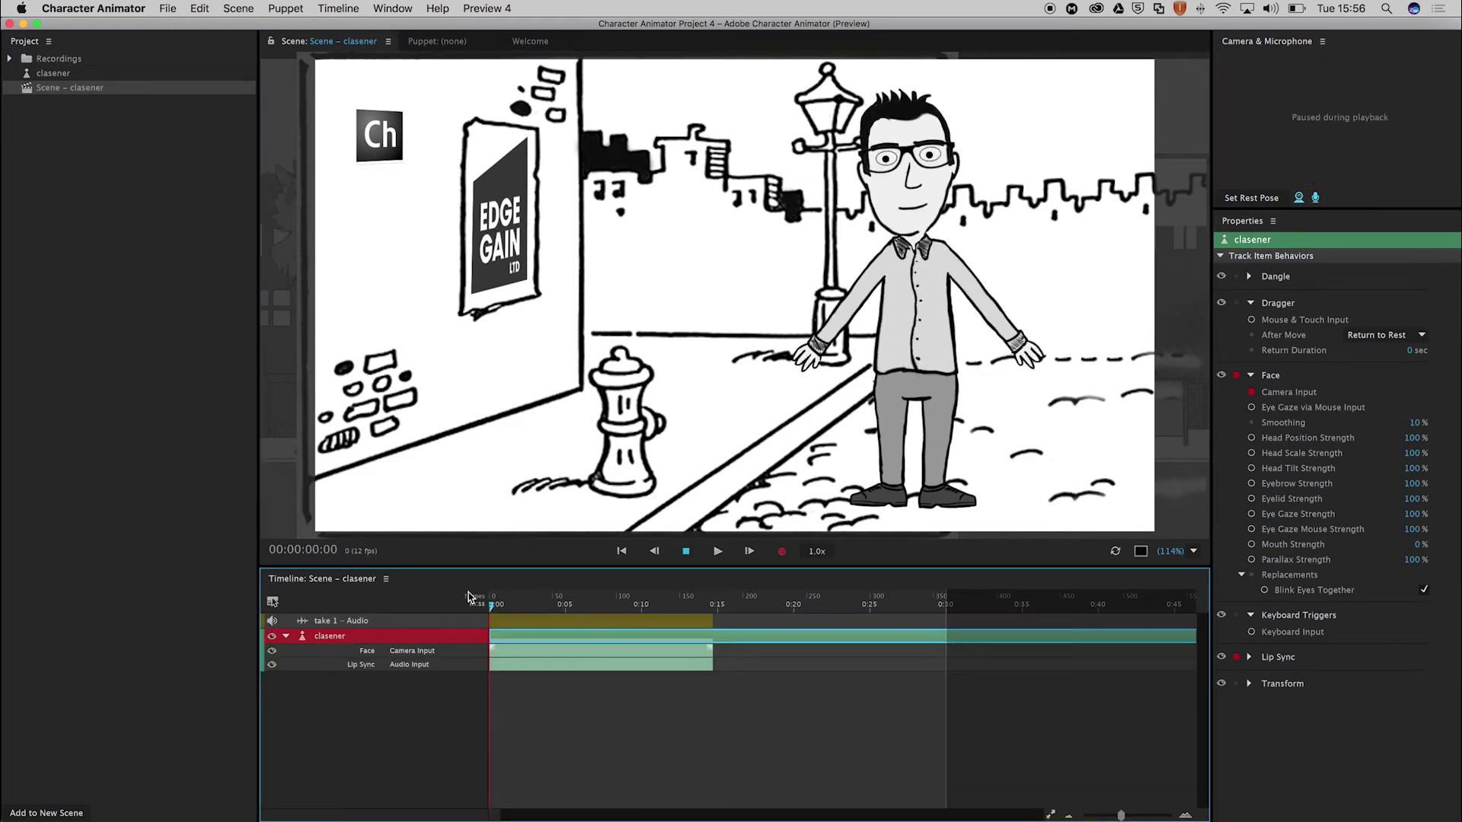
pyautogui.moveTo(468, 598); pyautogui.dragTo(426, 594)
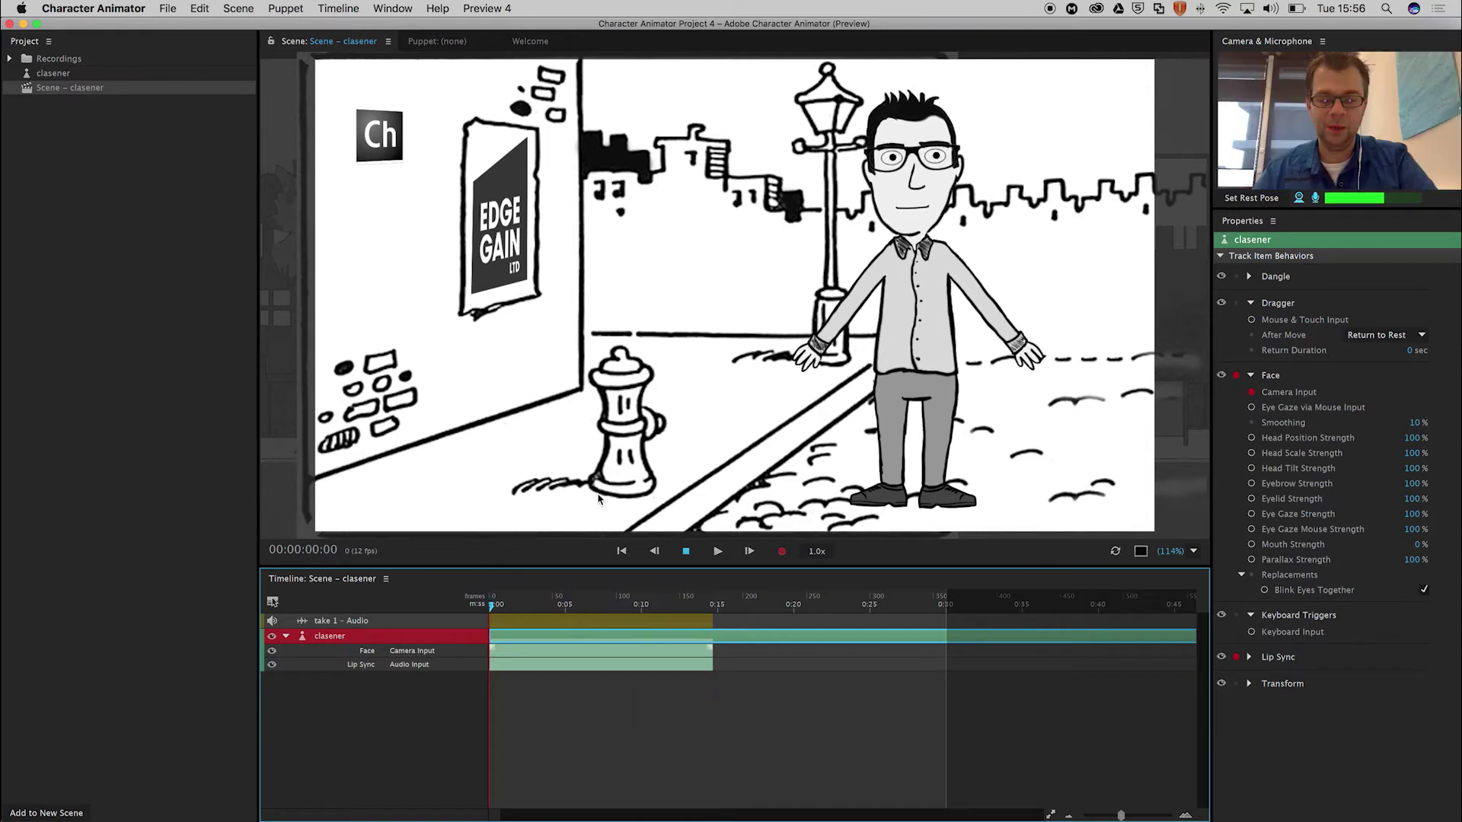
pyautogui.press('XF86AudioMute')
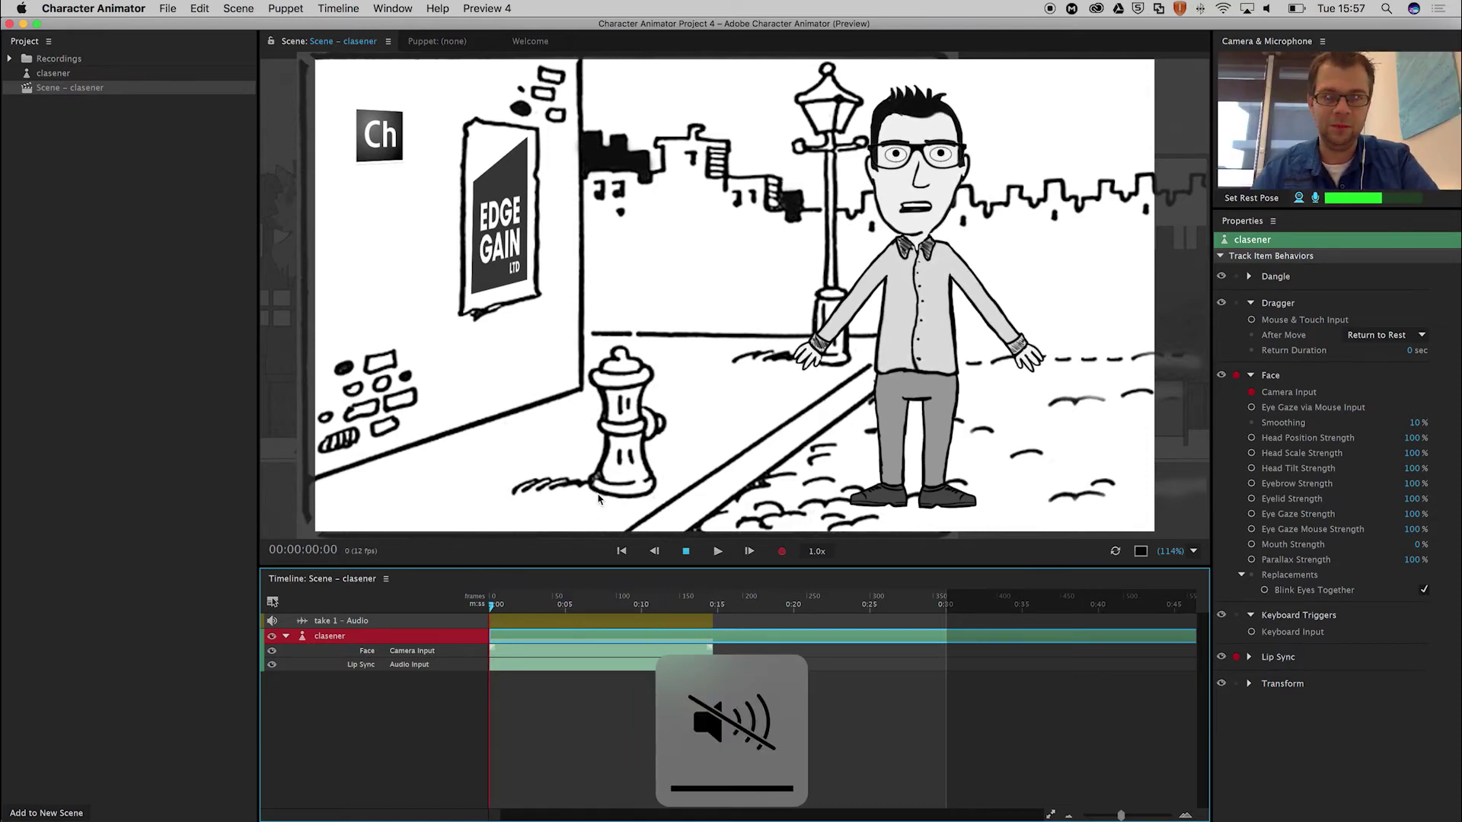
# Disarm Face and Lip Sync and arm Dragger for the next recording
pyautogui.click(1236, 376)
pyautogui.click(1236, 375)
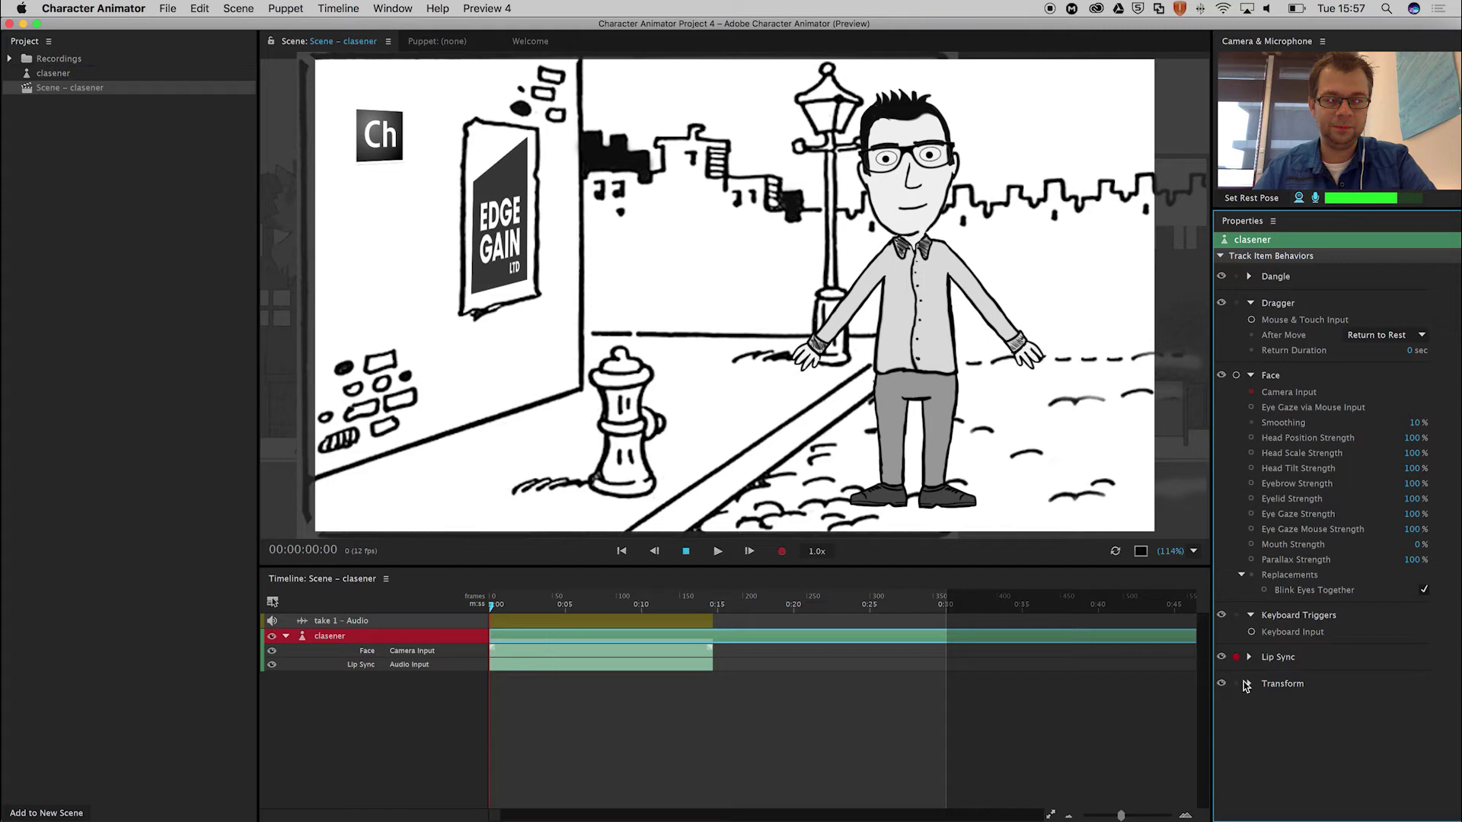
pyautogui.click(1236, 657)
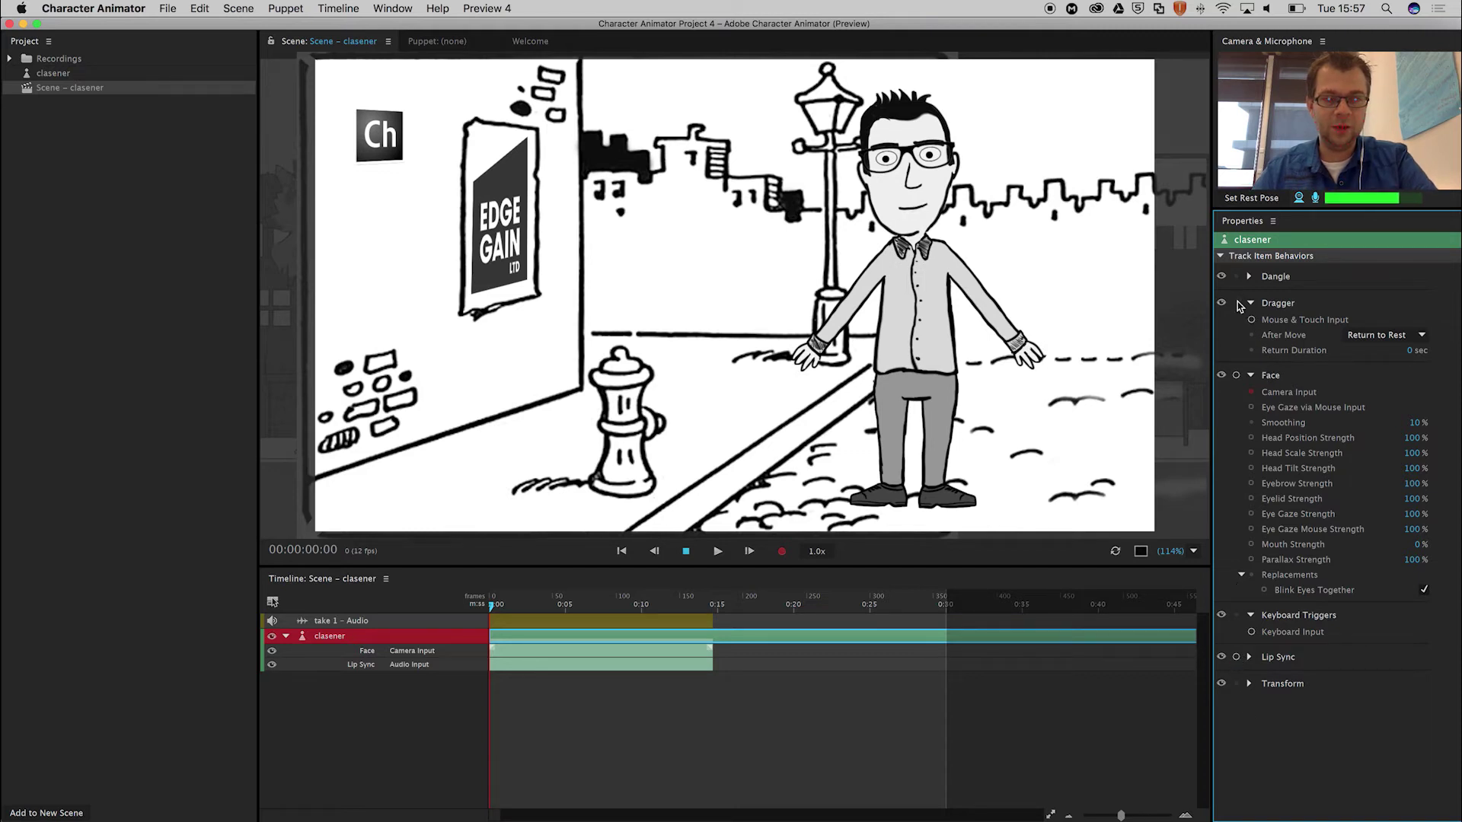
pyautogui.click(1236, 303)
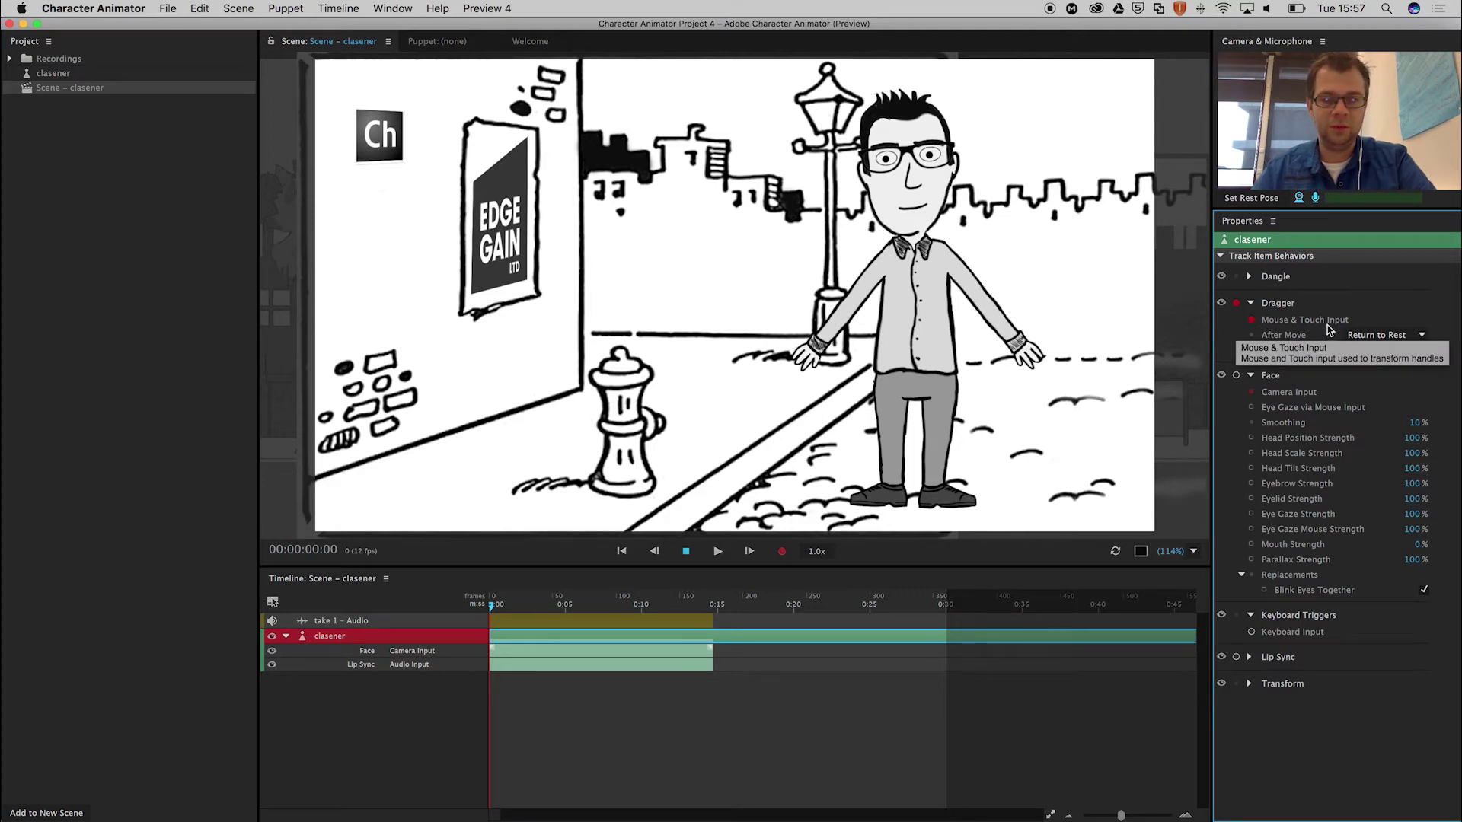
# Record take 2 raising and lowering both puppet hands, then scrub back to review it
pyautogui.click(782, 553)
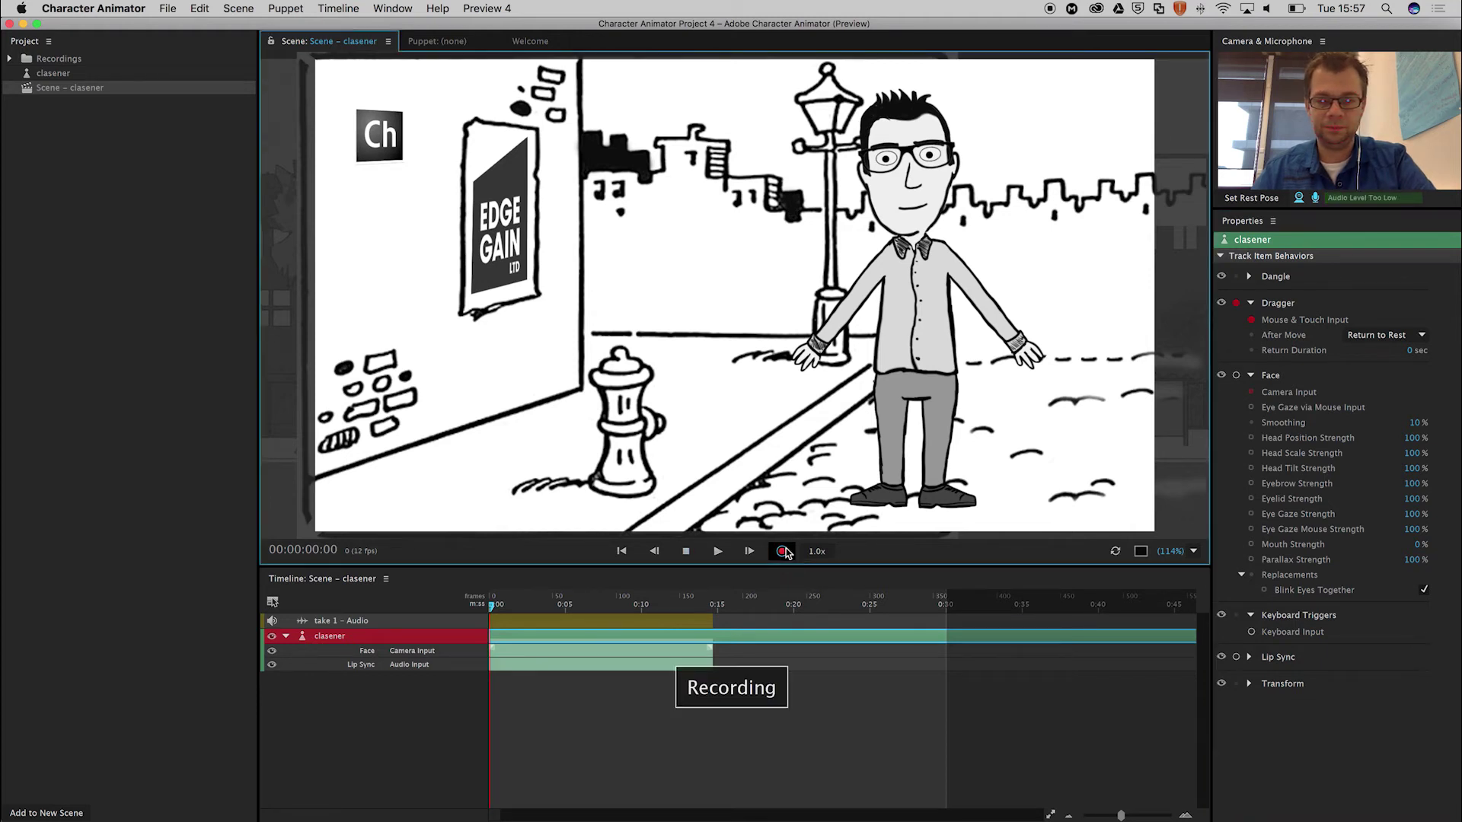
pyautogui.moveTo(808, 357)
pyautogui.mouseDown()
pyautogui.moveTo(769, 357)
pyautogui.moveTo(817, 276)
pyautogui.moveTo(811, 228)
pyautogui.moveTo(761, 301)
pyautogui.moveTo(765, 358)
pyautogui.moveTo(799, 354)
pyautogui.mouseUp()
pyautogui.moveTo(1070, 242)
pyautogui.mouseDown()
pyautogui.moveTo(1084, 236)
pyautogui.moveTo(1031, 347)
pyautogui.mouseUp()
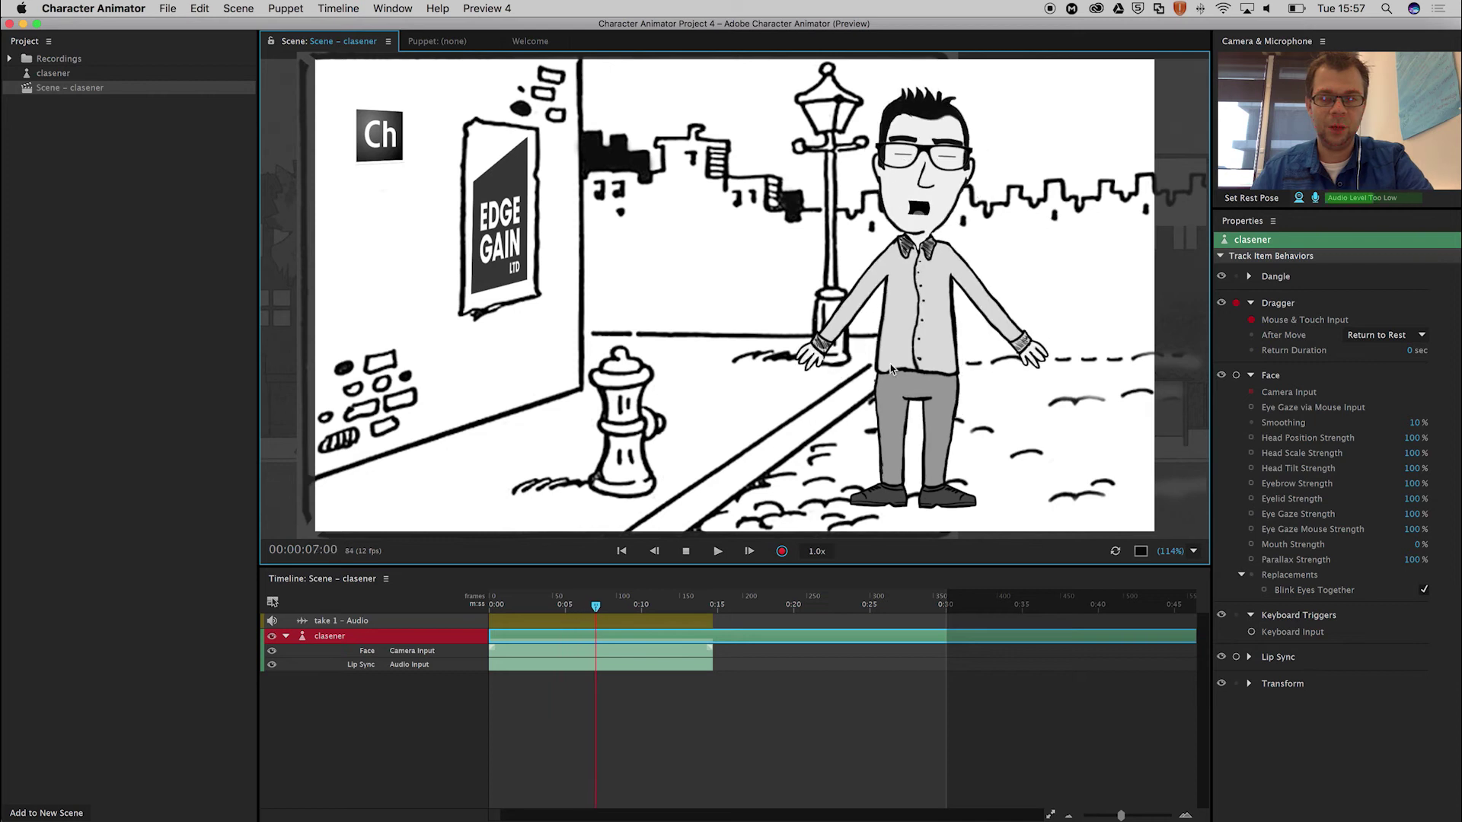
pyautogui.click(686, 553)
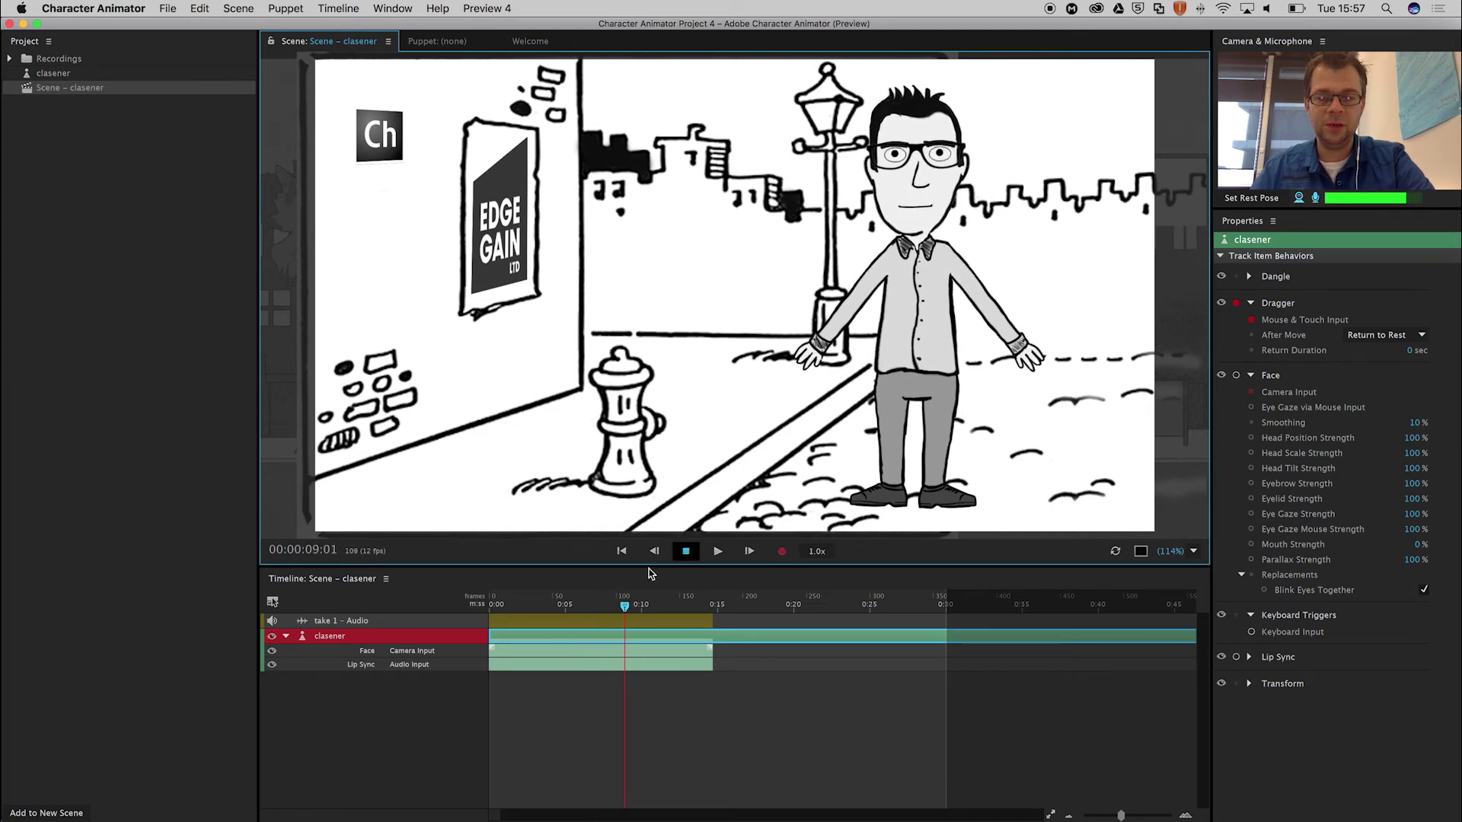
pyautogui.moveTo(631, 607); pyautogui.dragTo(465, 612)
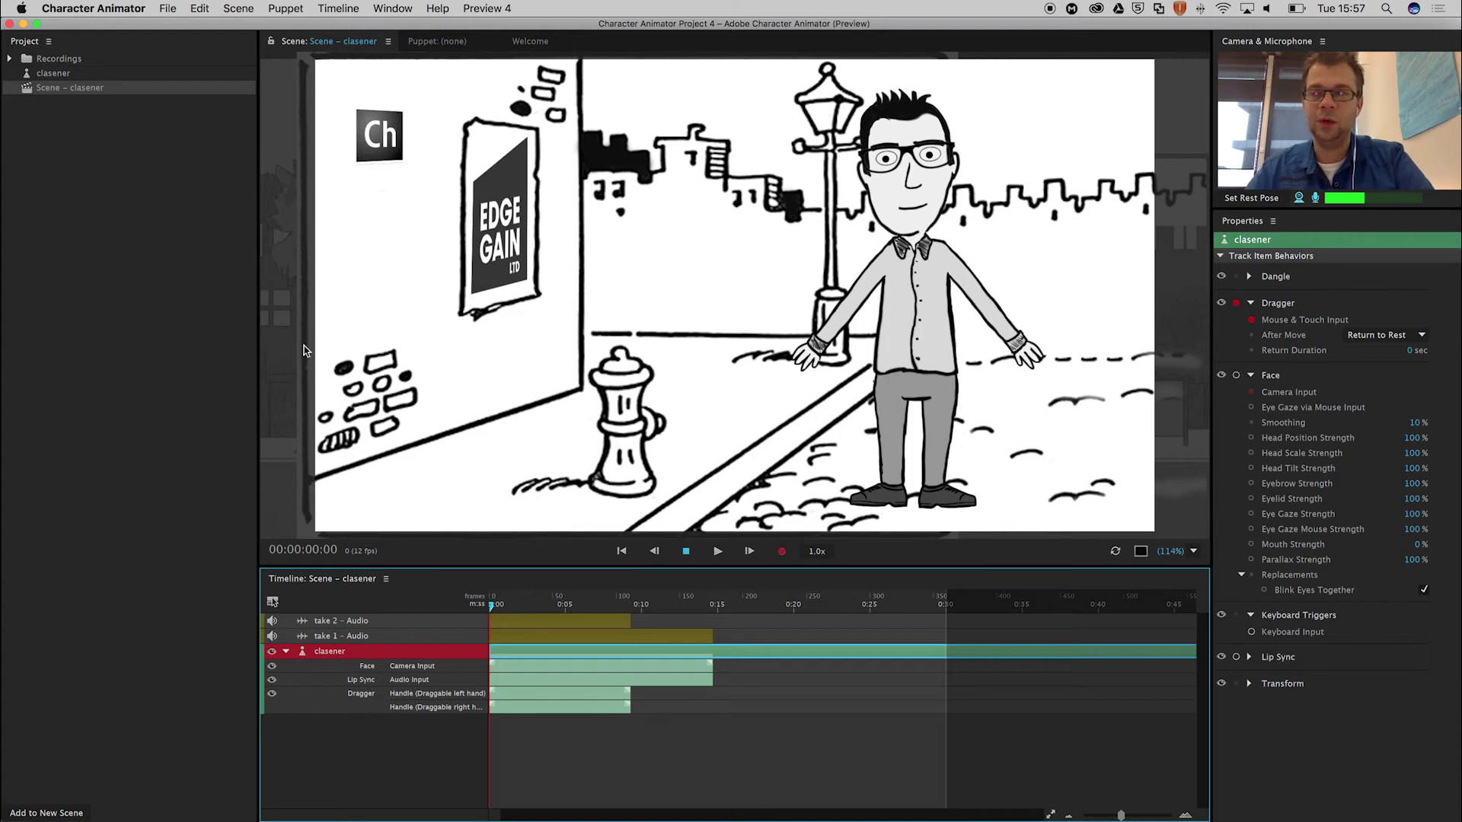
# Export the scene with File > Export > PNG Sequence and WAV
pyautogui.click(165, 11)
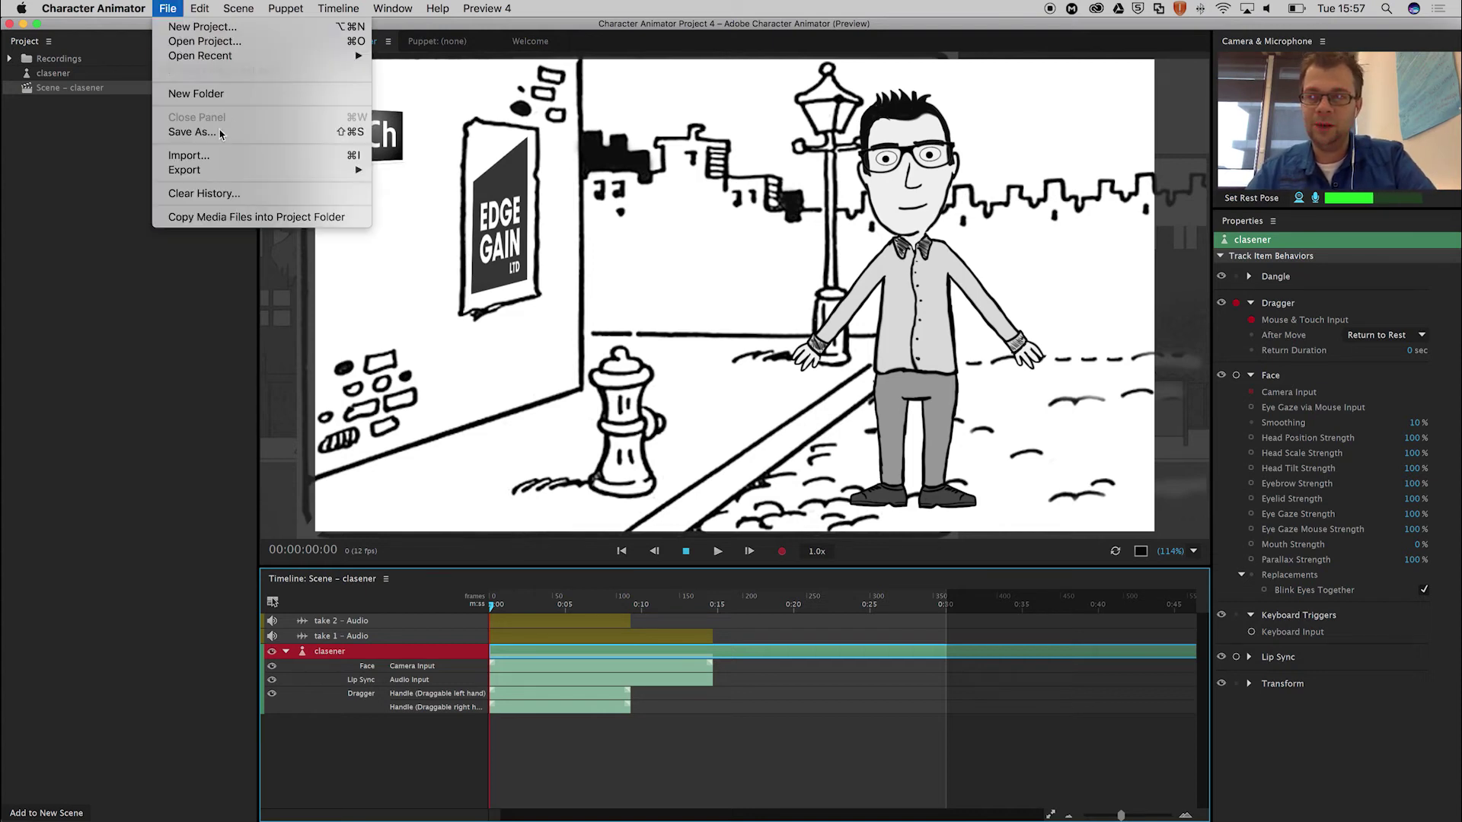
pyautogui.moveTo(225, 176)
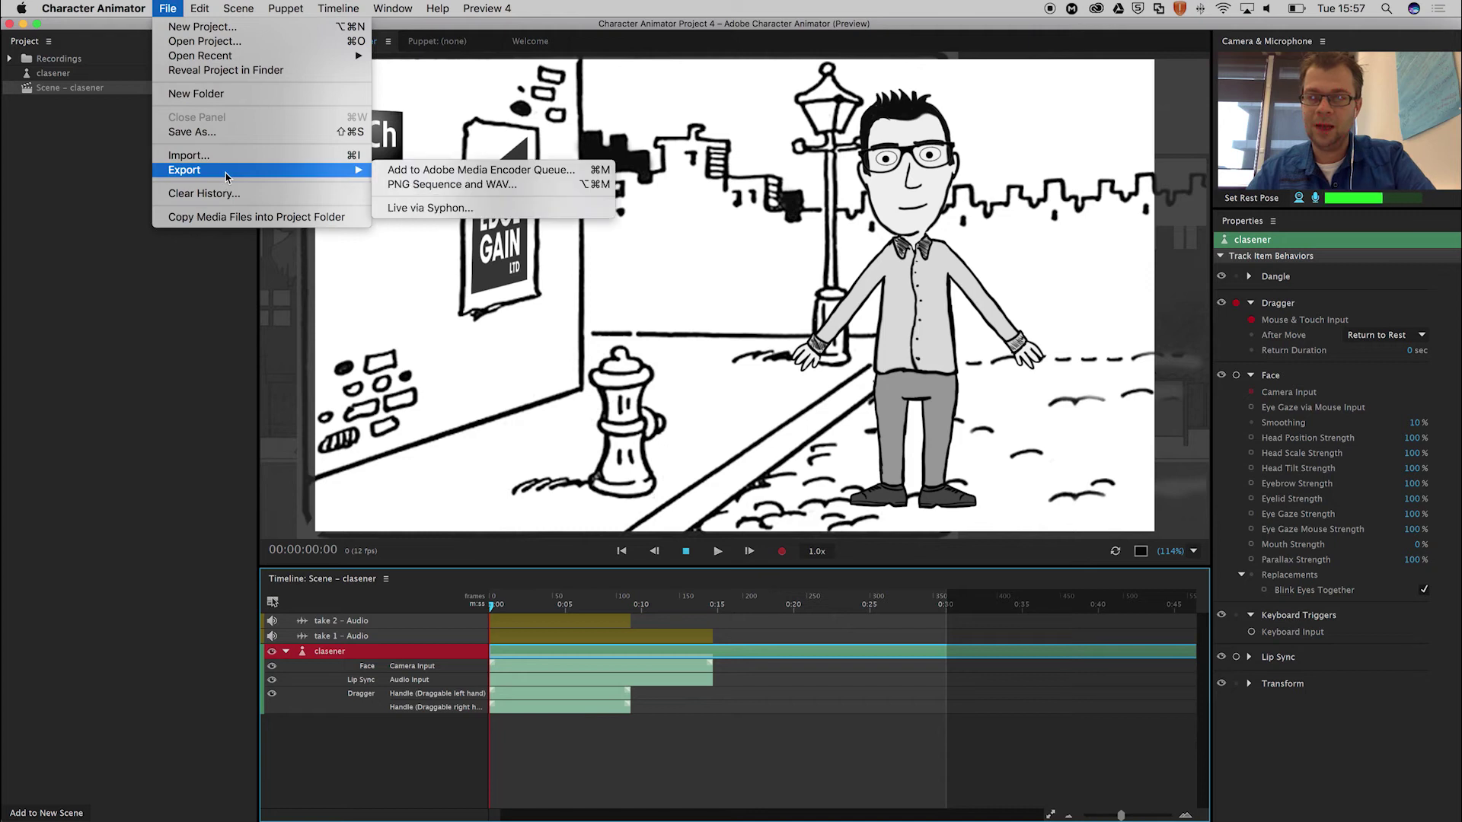
pyautogui.click(470, 186)
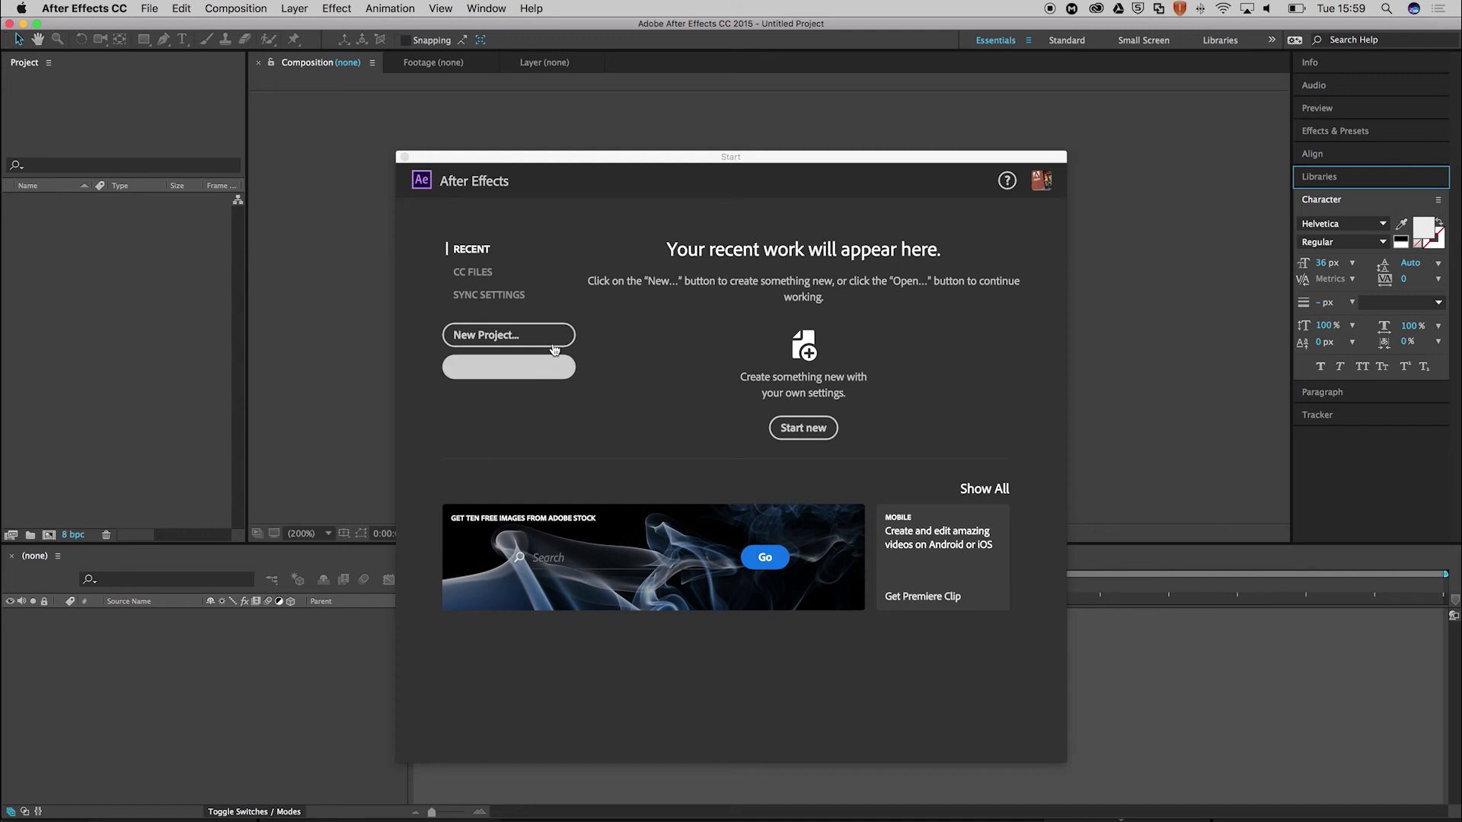
# In a new project, run New Comp from Character Animator Recording.jsx on the exported PNG sequence
pyautogui.click(494, 334)
pyautogui.click(494, 337)
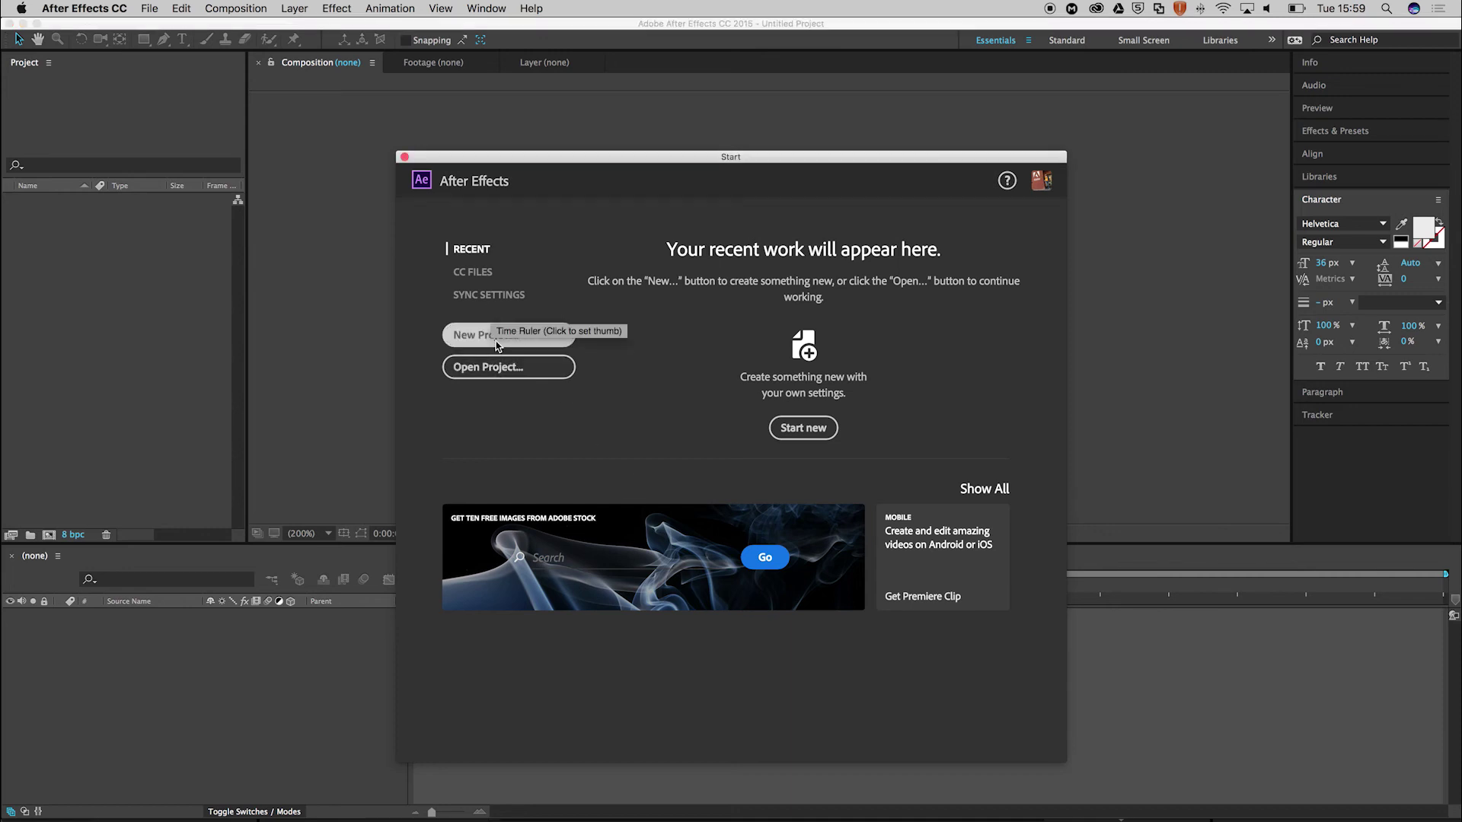
pyautogui.click(150, 8)
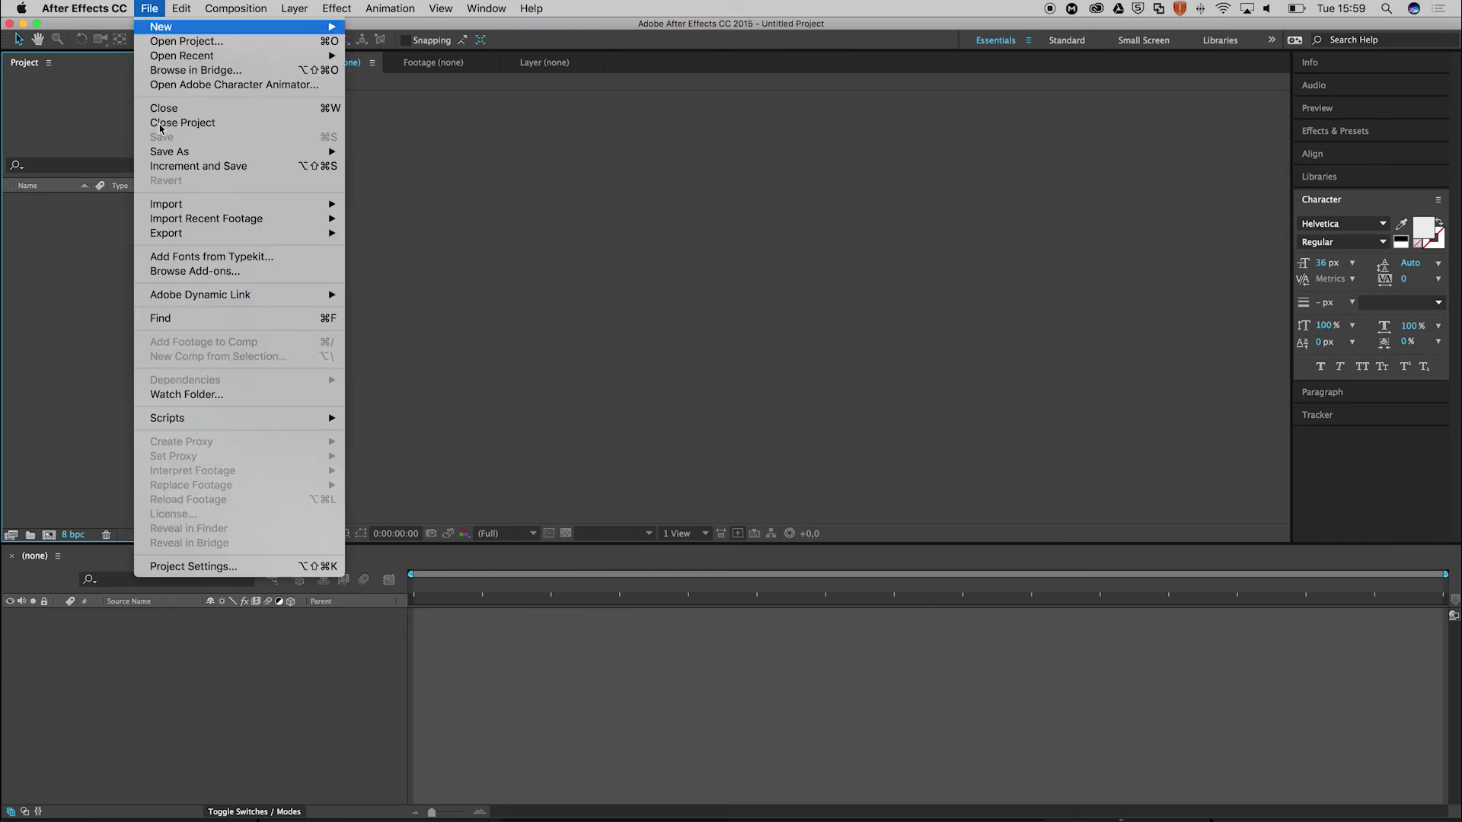
pyautogui.moveTo(224, 418)
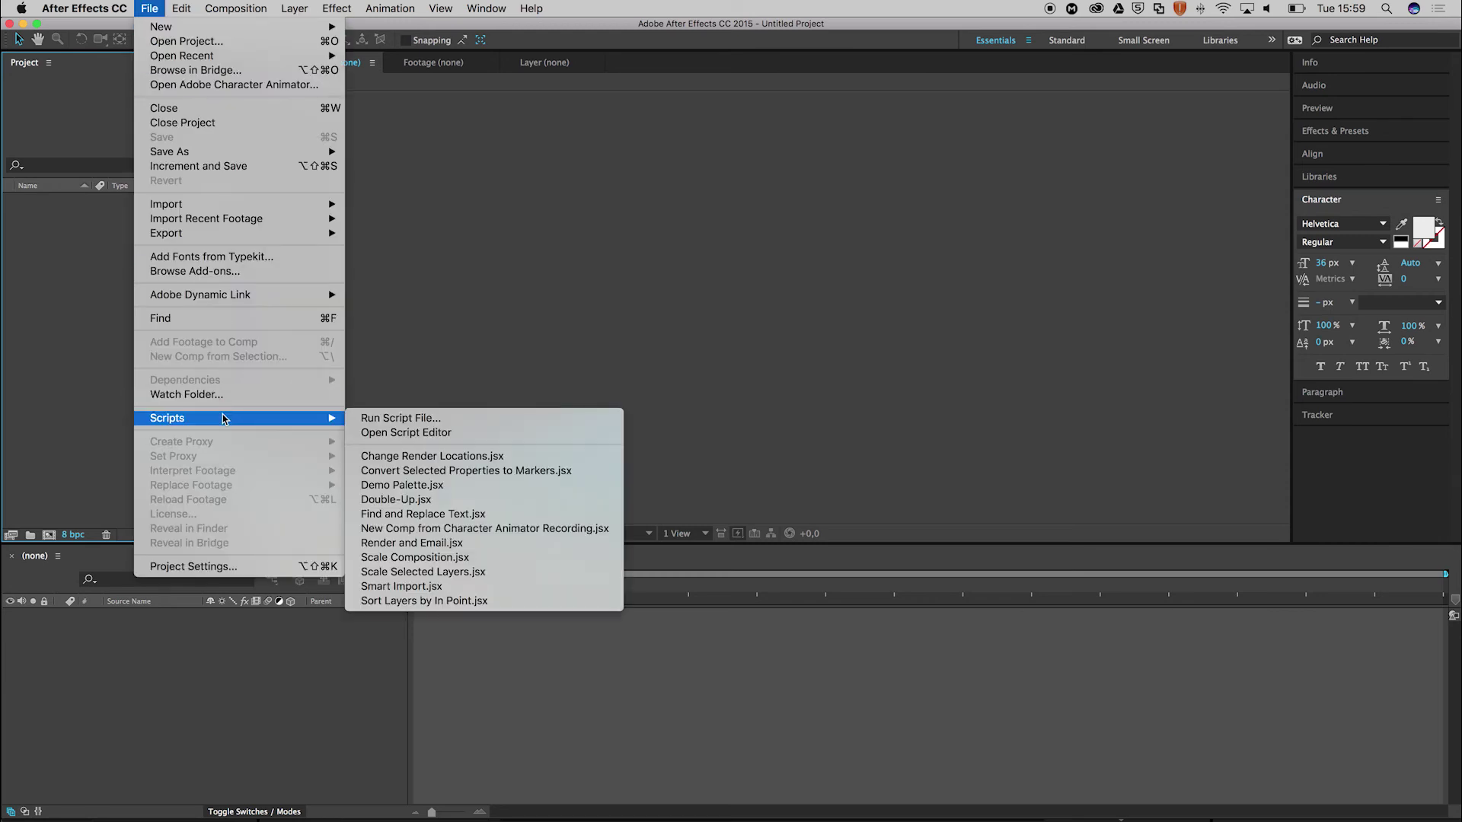
pyautogui.click(397, 528)
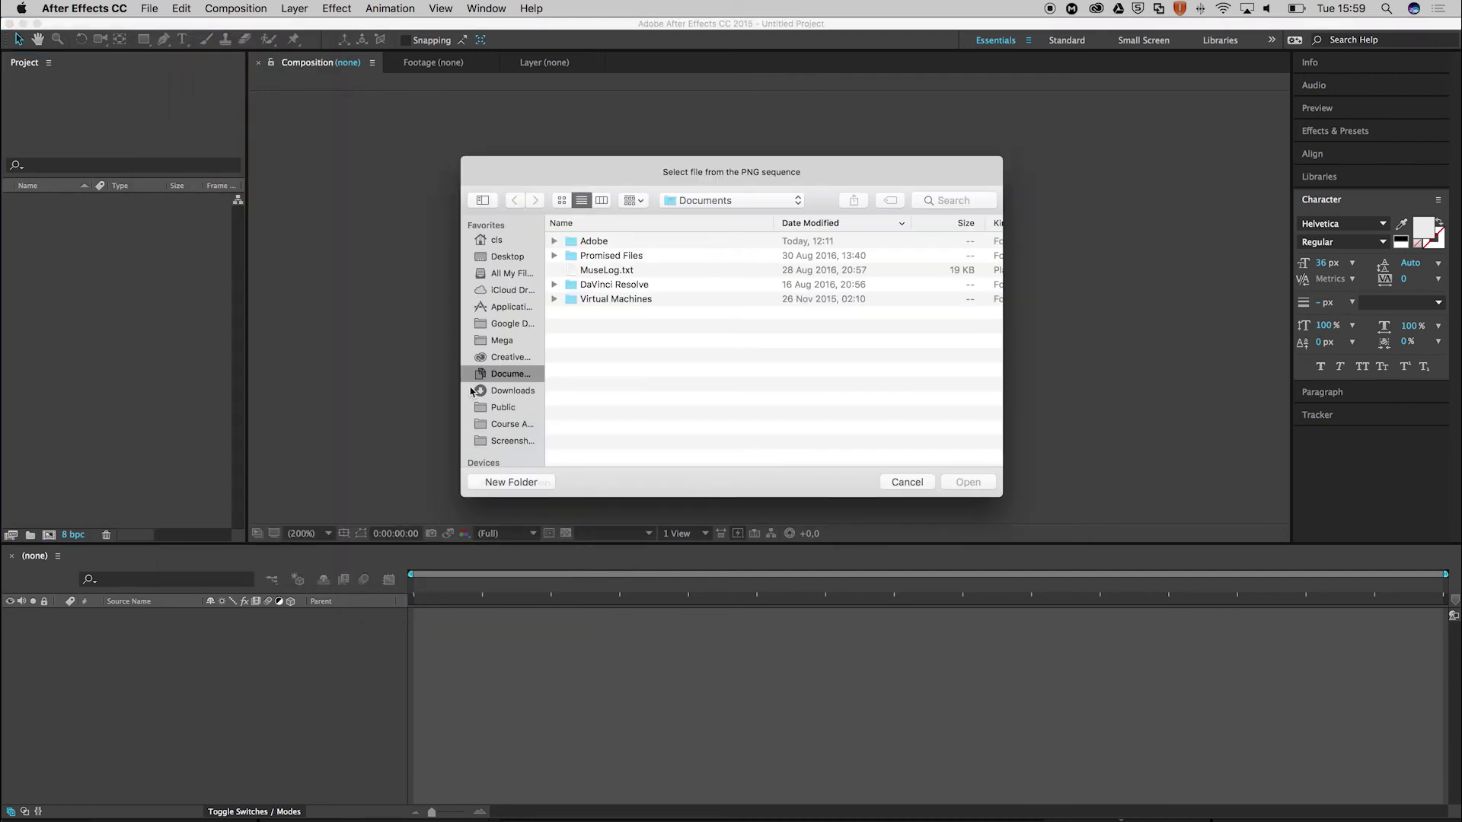
pyautogui.click(512, 258)
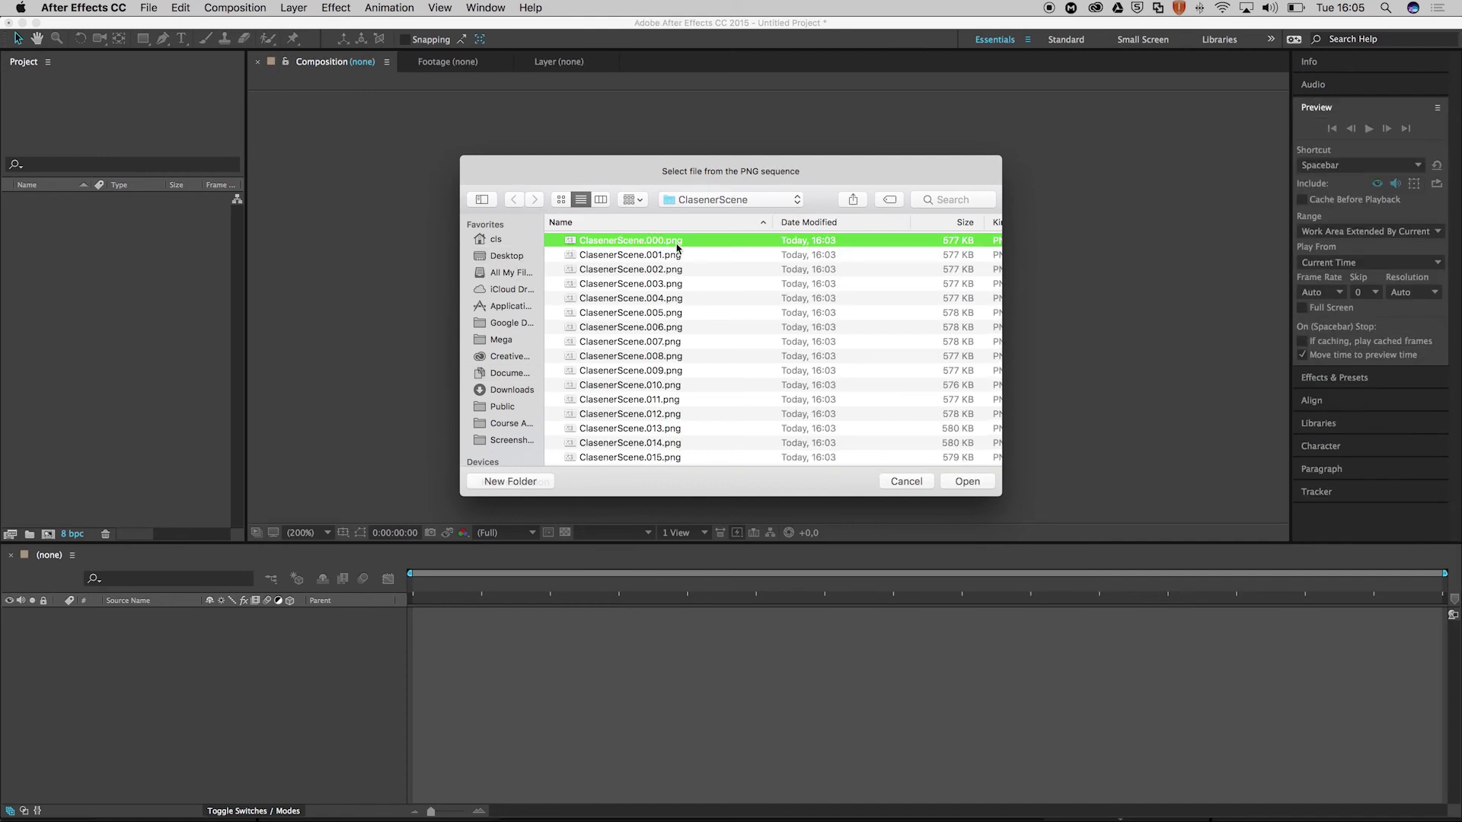
pyautogui.click(967, 482)
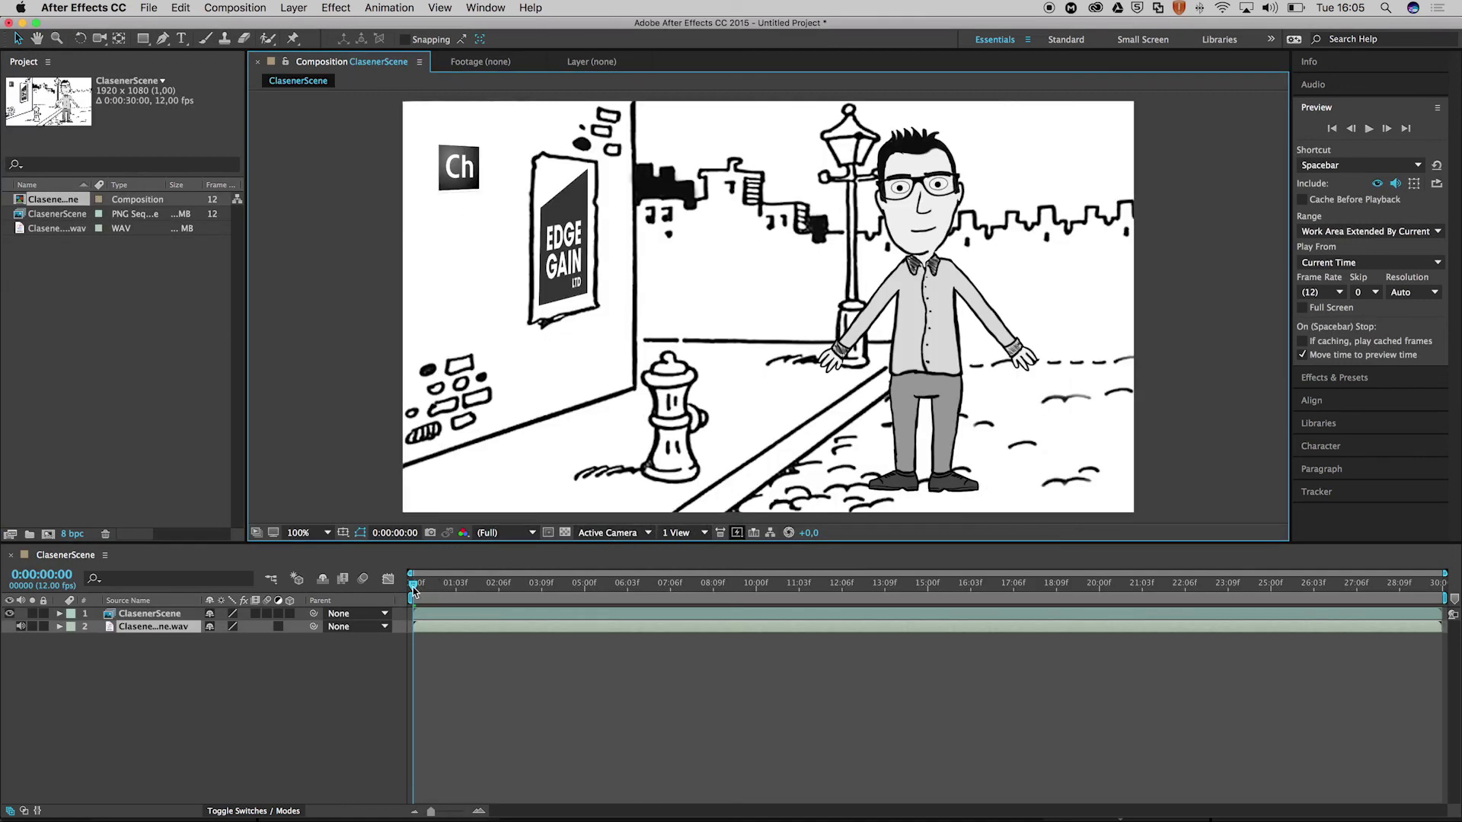
# Scrub and play back the ClasenerScene comp to check the animation
pyautogui.moveTo(413, 590)
pyautogui.mouseDown()
pyautogui.moveTo(635, 590)
pyautogui.moveTo(414, 590)
pyautogui.mouseUp()
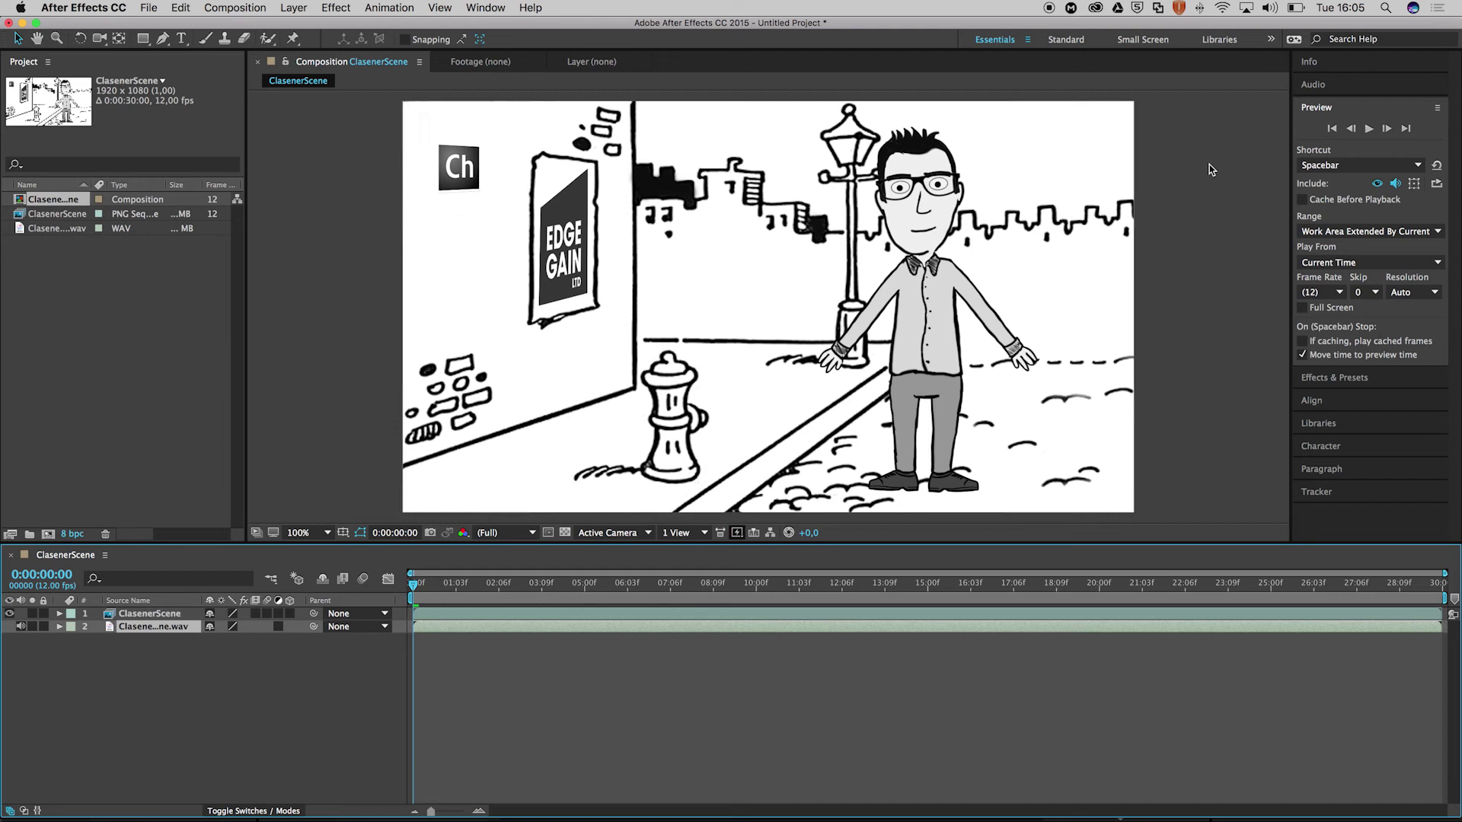
pyautogui.click(1369, 130)
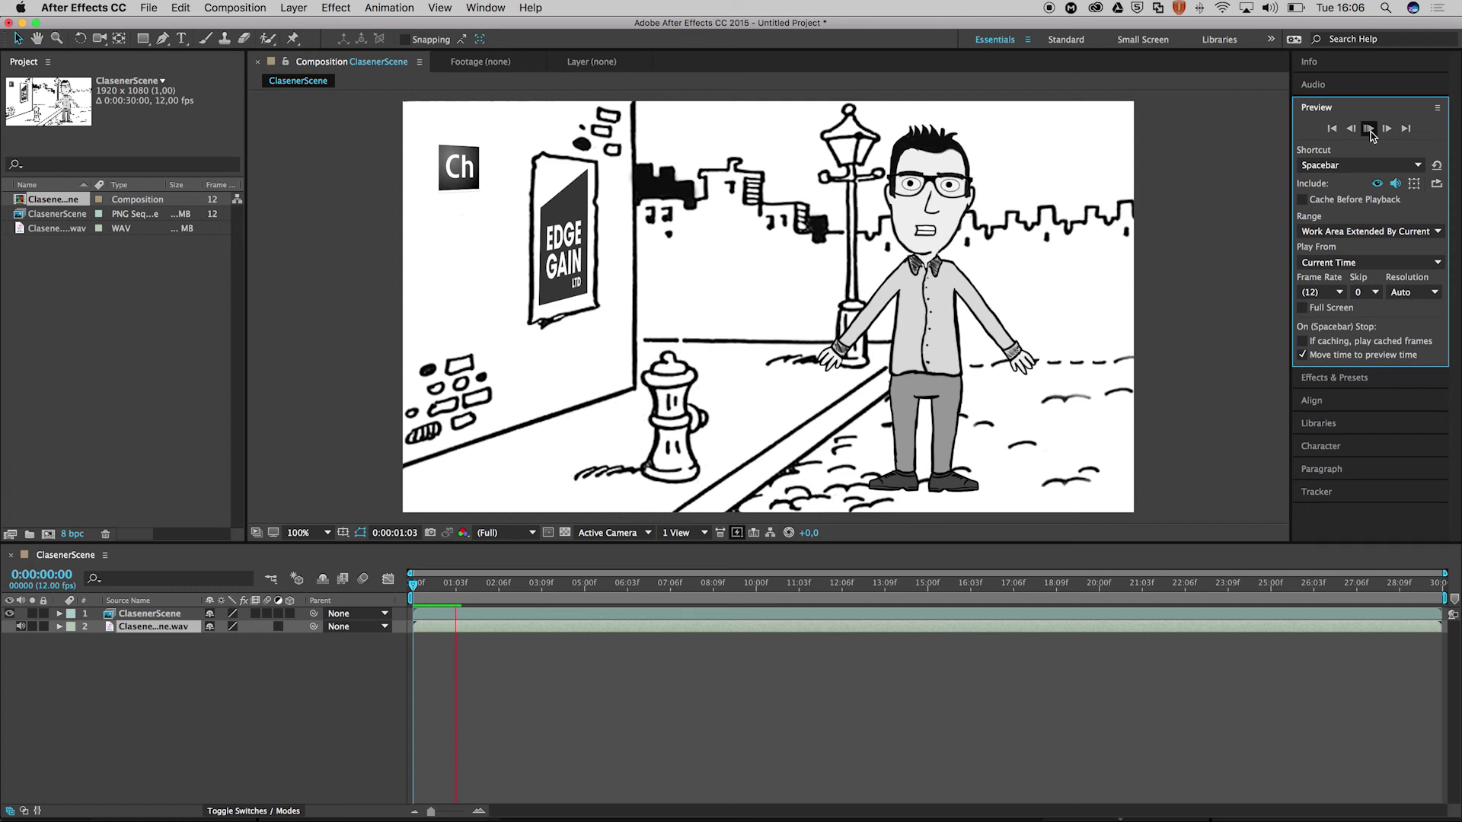
pyautogui.click(1369, 129)
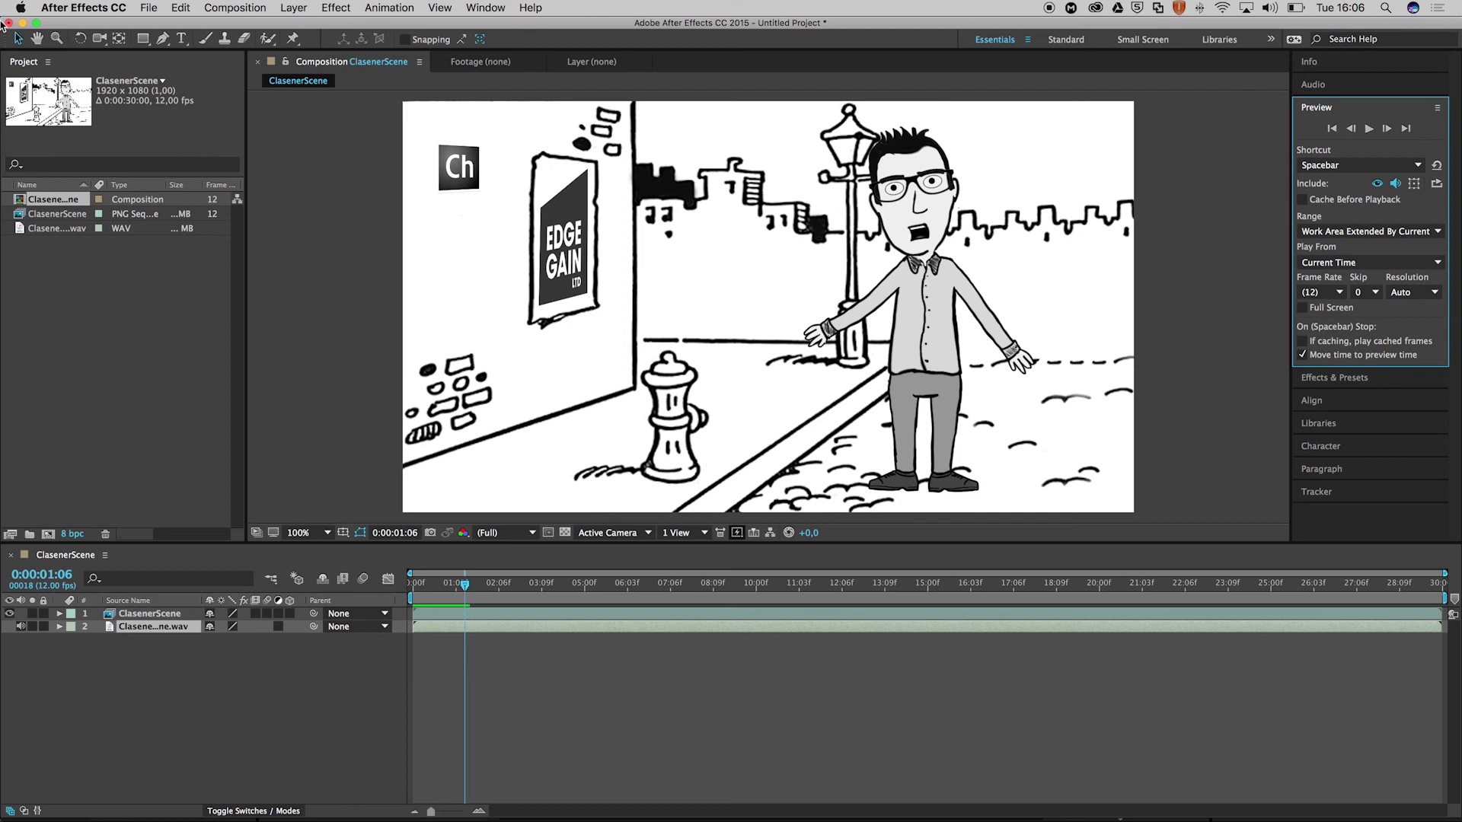
# Add the ClasenerScene comp to the Adobe Media Encoder queue
pyautogui.click(150, 8)
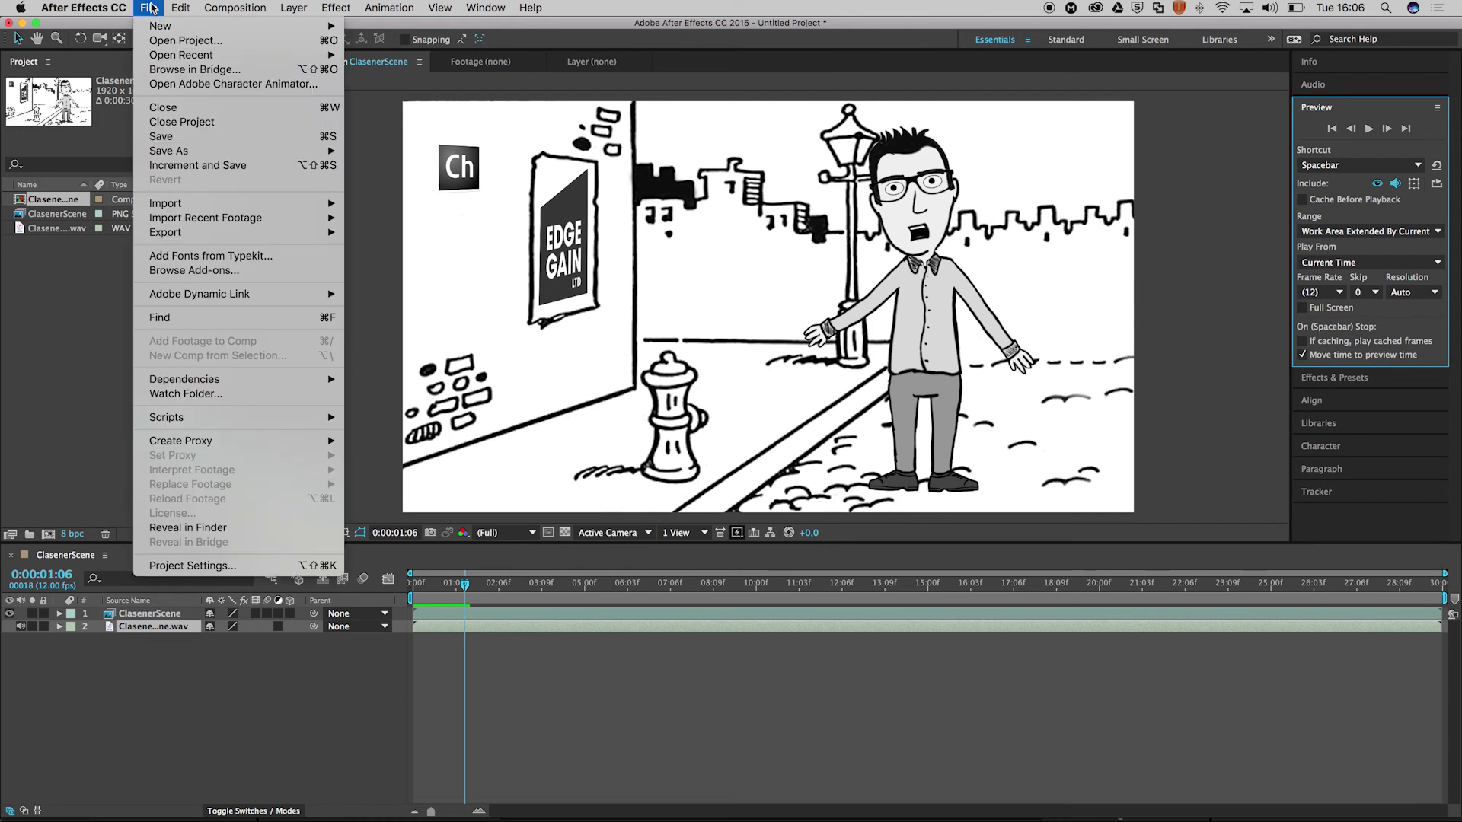
pyautogui.moveTo(259, 233)
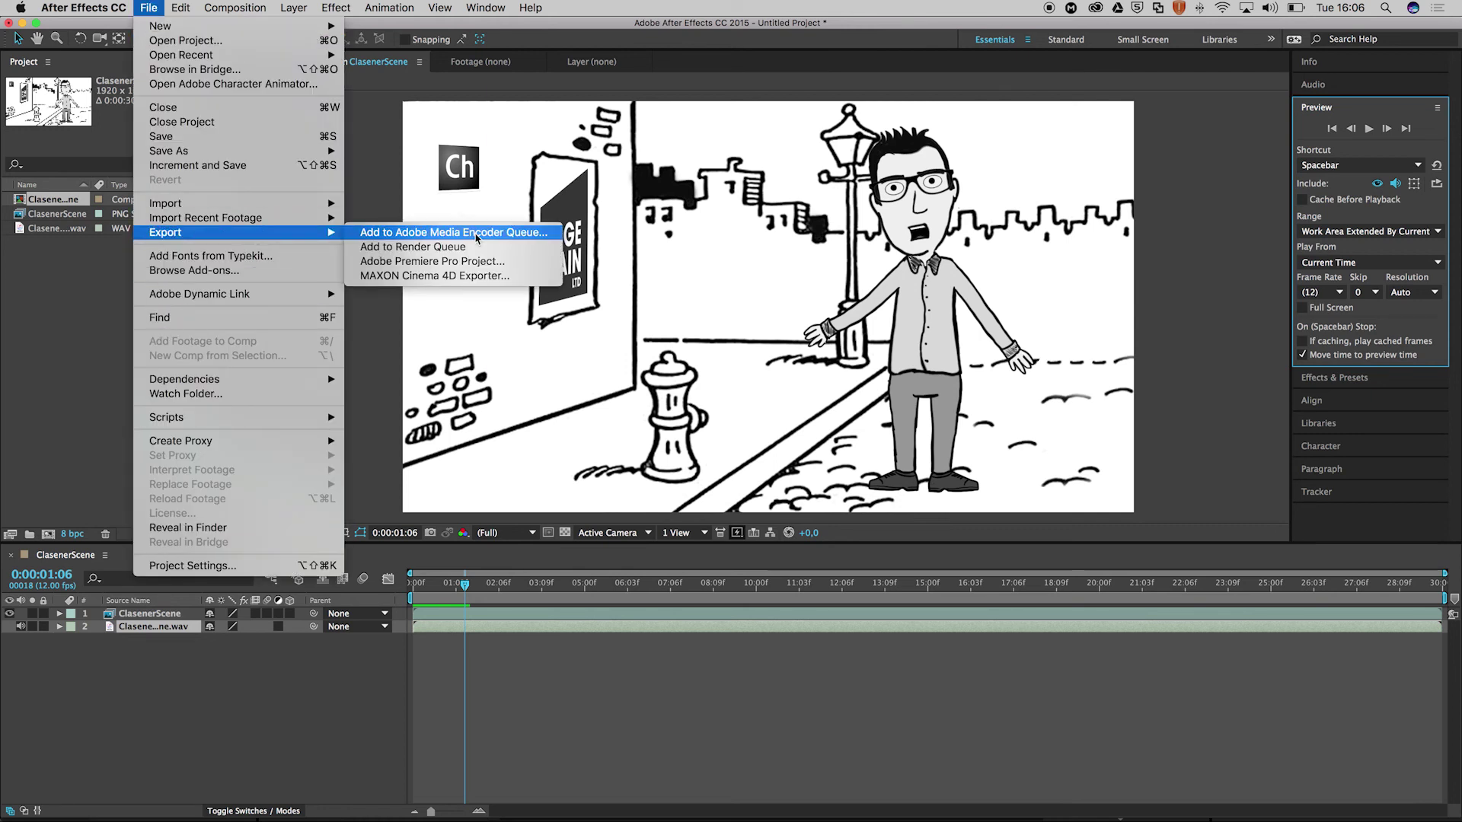
pyautogui.click(477, 238)
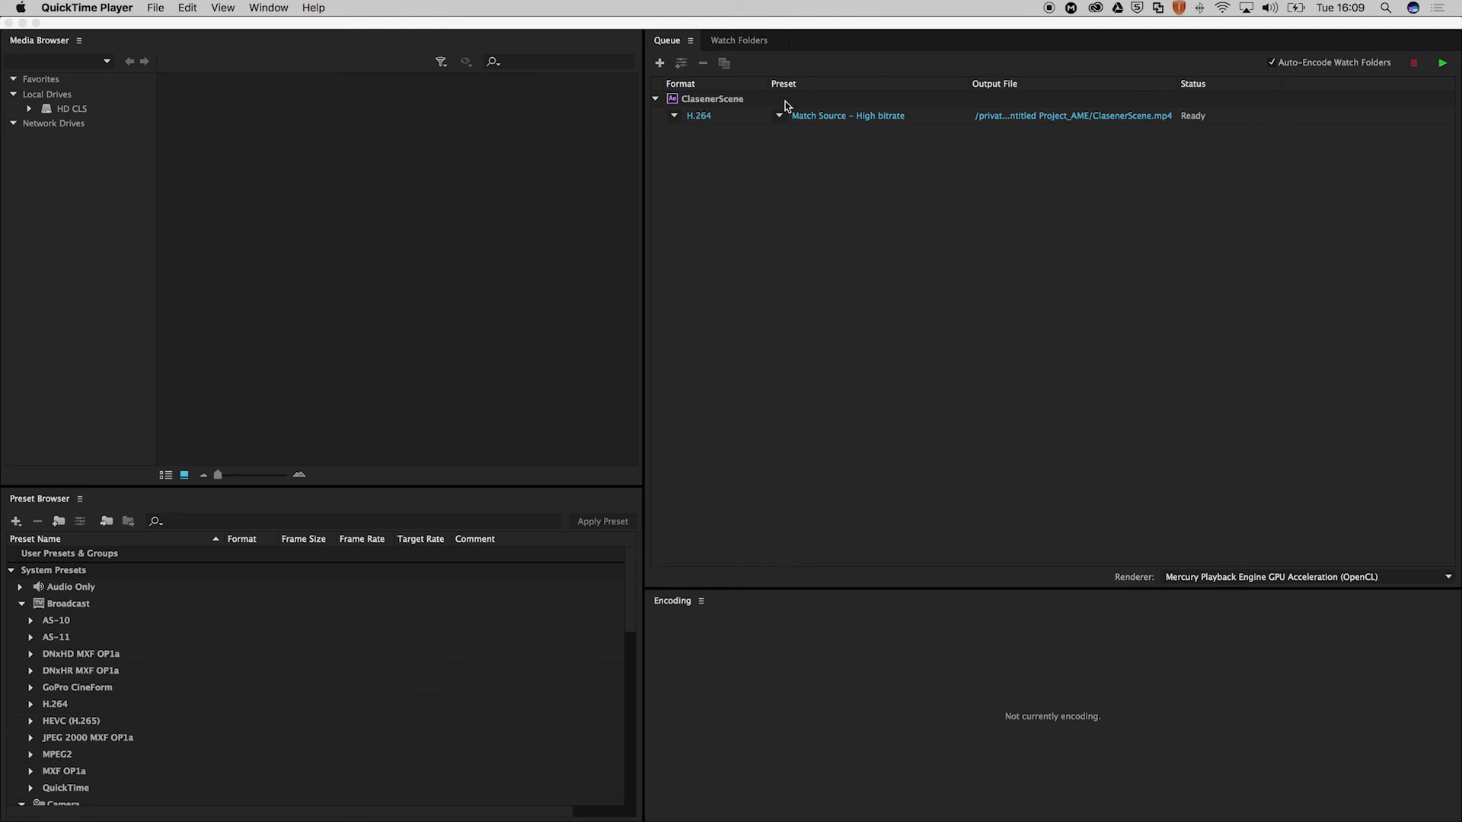
# Keep the H.264 format and start the queue to encode ClasenerScene.mp4
pyautogui.click(710, 119)
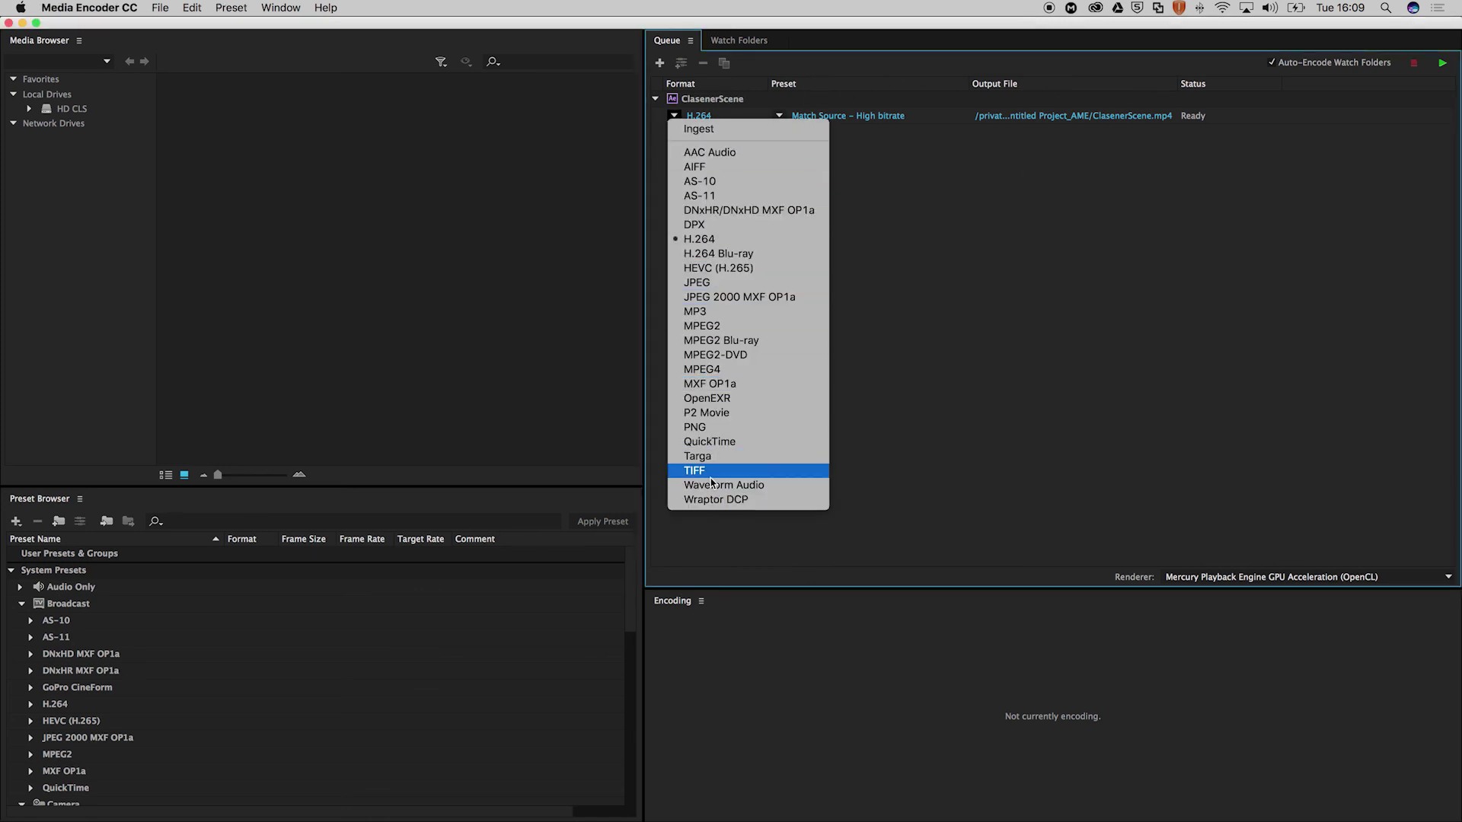
pyautogui.click(1029, 431)
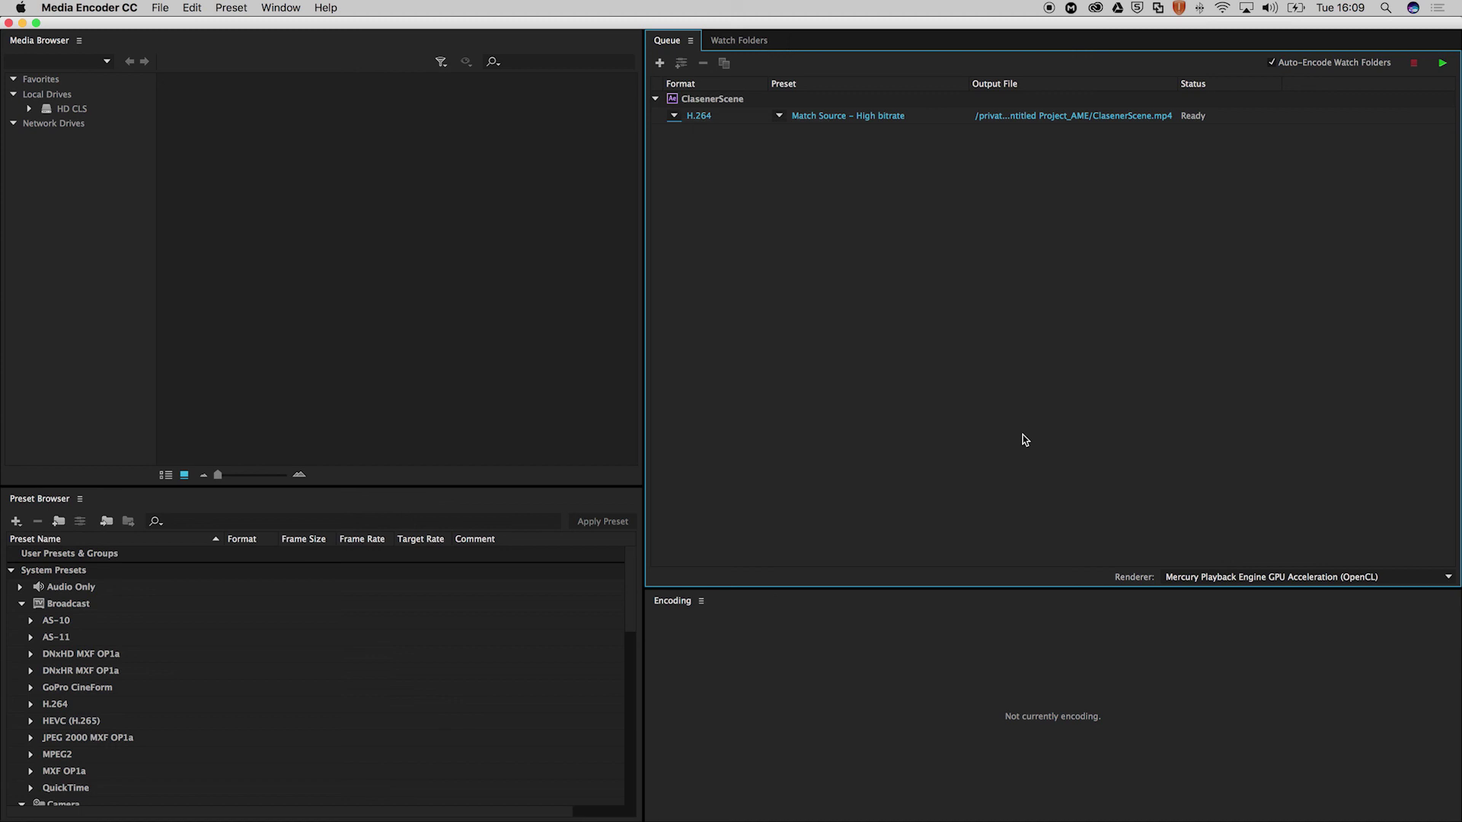
pyautogui.click(1441, 65)
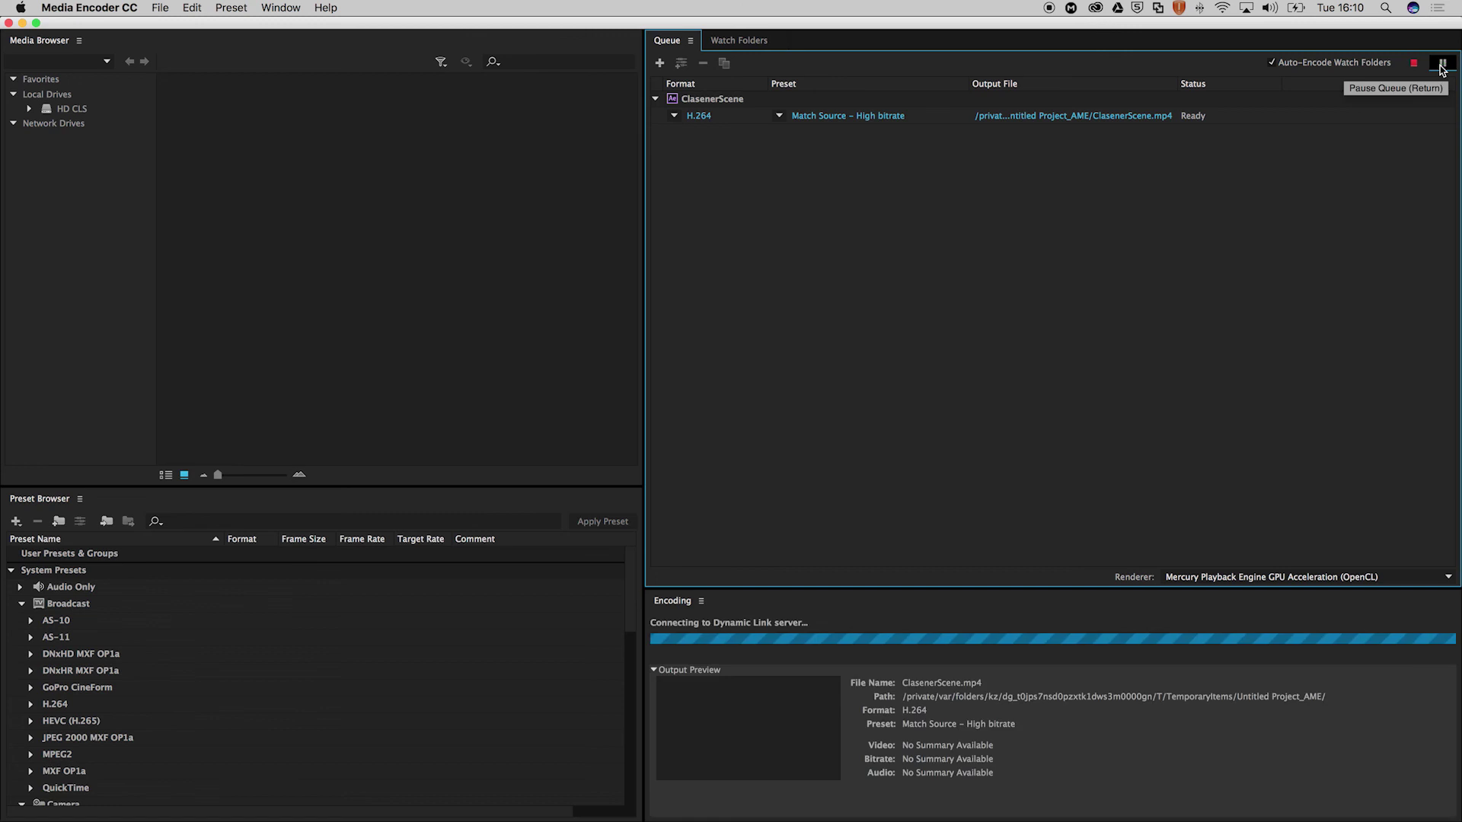